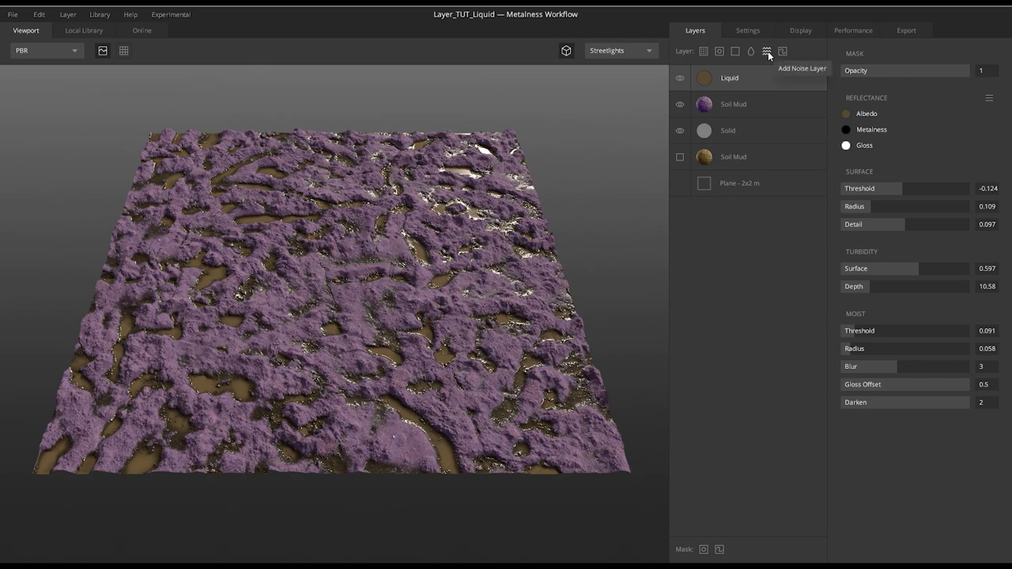
Add a noise layer above the Liquid layer and switch the viewport to the Displacement view.
{"action": "left_click", "coordinate": [767, 51]}
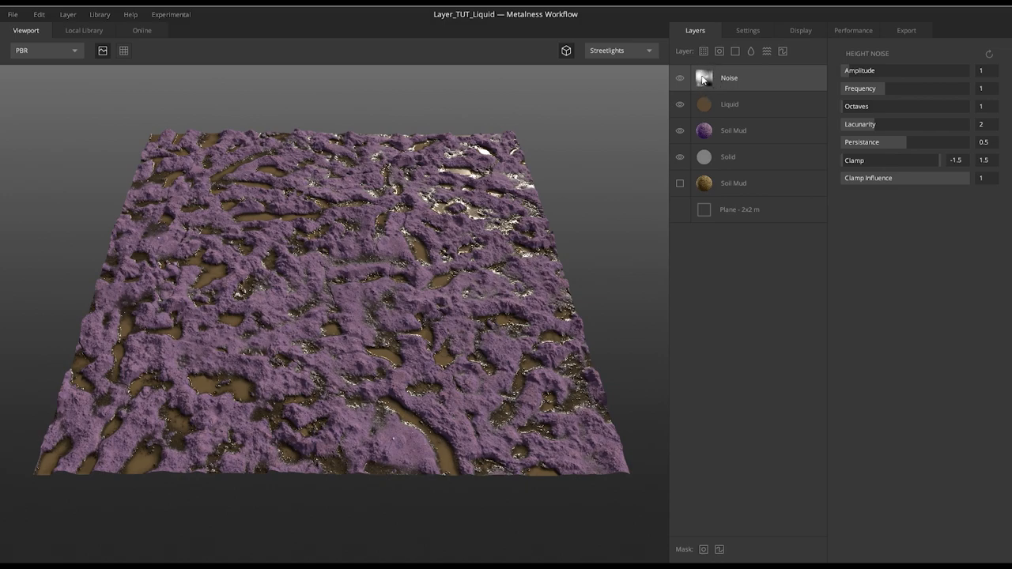
{"action": "left_click", "coordinate": [70, 49]}
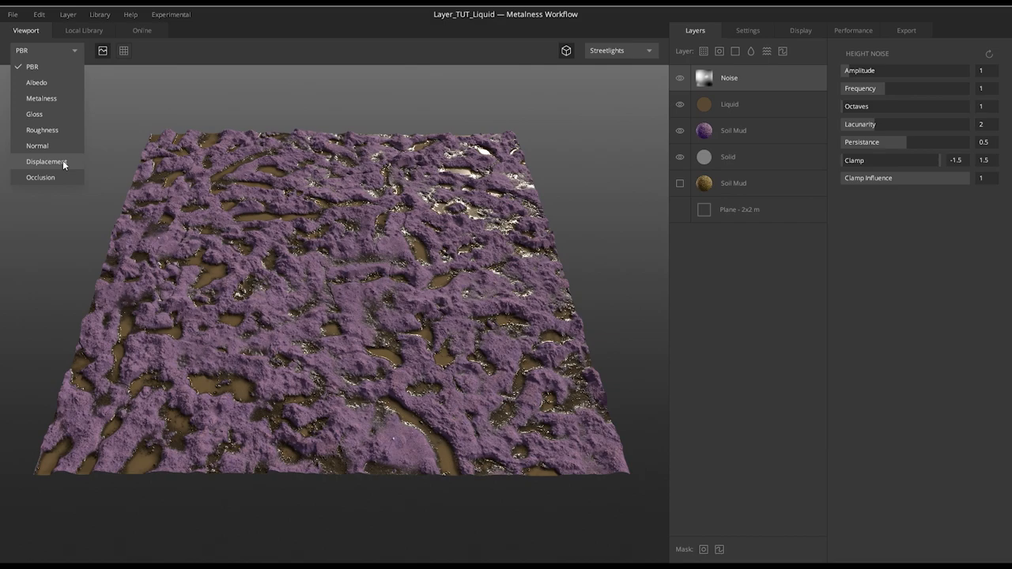
{"action": "left_click", "coordinate": [63, 162]}
{"action": "mouse_move", "coordinate": [463, 261]}
{"action": "left_mouse_down"}
{"action": "mouse_move", "coordinate": [404, 253]}
{"action": "mouse_move", "coordinate": [365, 231]}
{"action": "mouse_move", "coordinate": [393, 249]}
{"action": "mouse_move", "coordinate": [454, 244]}
{"action": "left_mouse_up"}
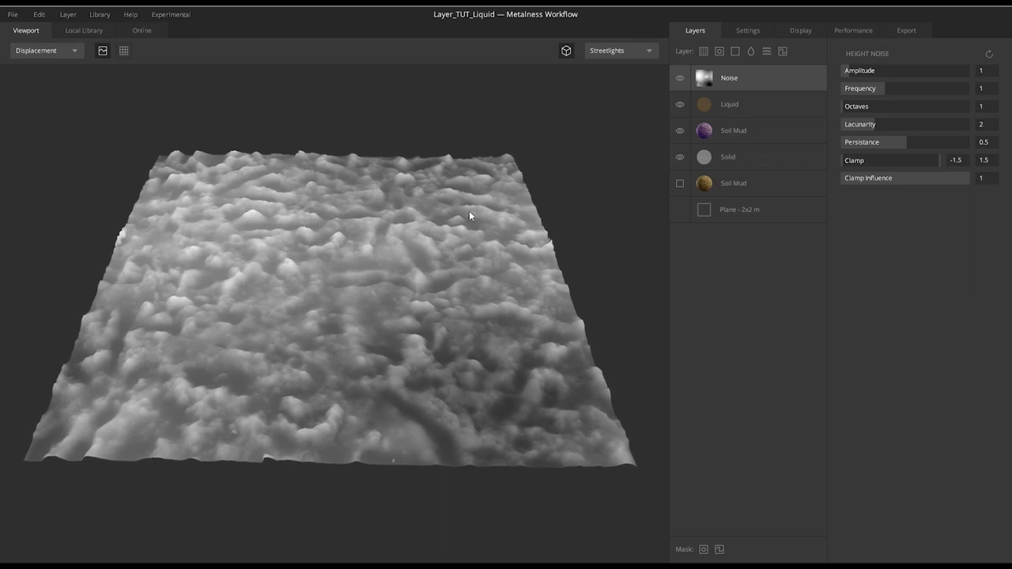
{"action": "left_click_drag", "start_coordinate": [469, 210], "coordinate": [463, 215]}
{"action": "left_click_drag", "start_coordinate": [378, 241], "coordinate": [453, 234]}
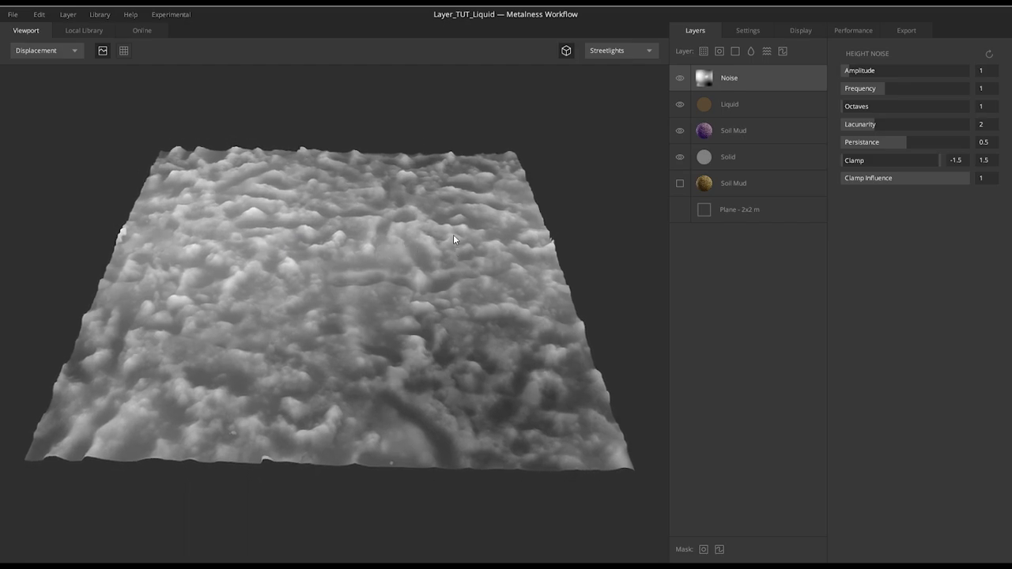
Hide the Solid, purple Soil Mud and Liquid layers so that only the noise shapes the plane.
{"action": "left_click", "coordinate": [681, 157]}
{"action": "left_click", "coordinate": [680, 130]}
{"action": "left_click", "coordinate": [680, 105]}
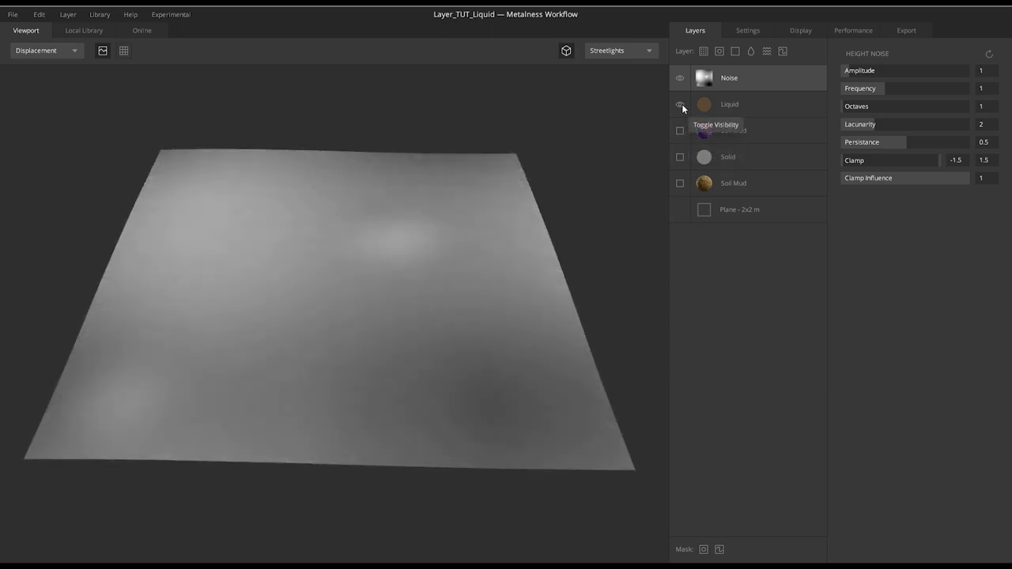
{"action": "left_click_drag", "start_coordinate": [585, 158], "coordinate": [641, 116]}
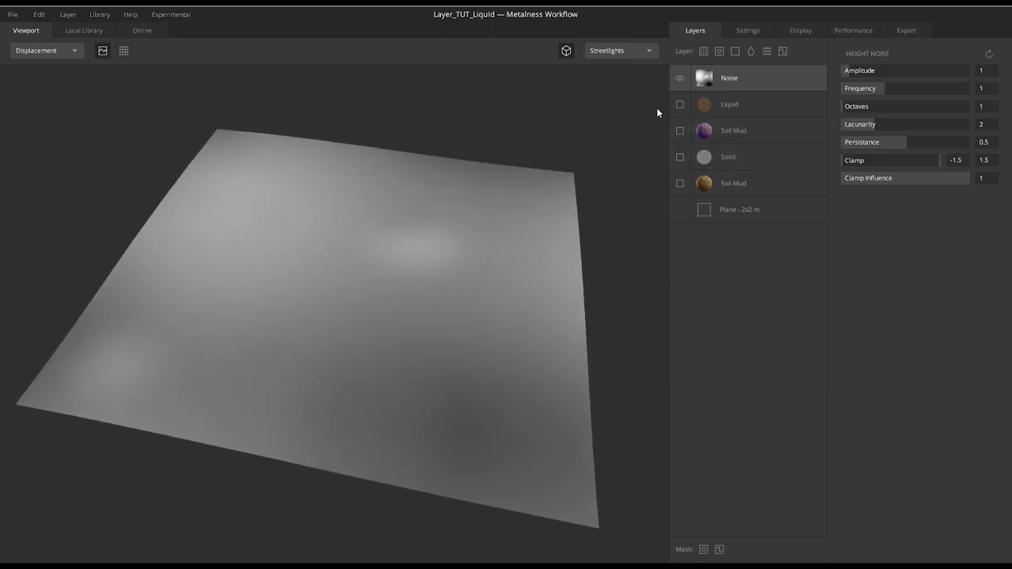
{"action": "left_click_drag", "start_coordinate": [597, 203], "coordinate": [606, 181]}
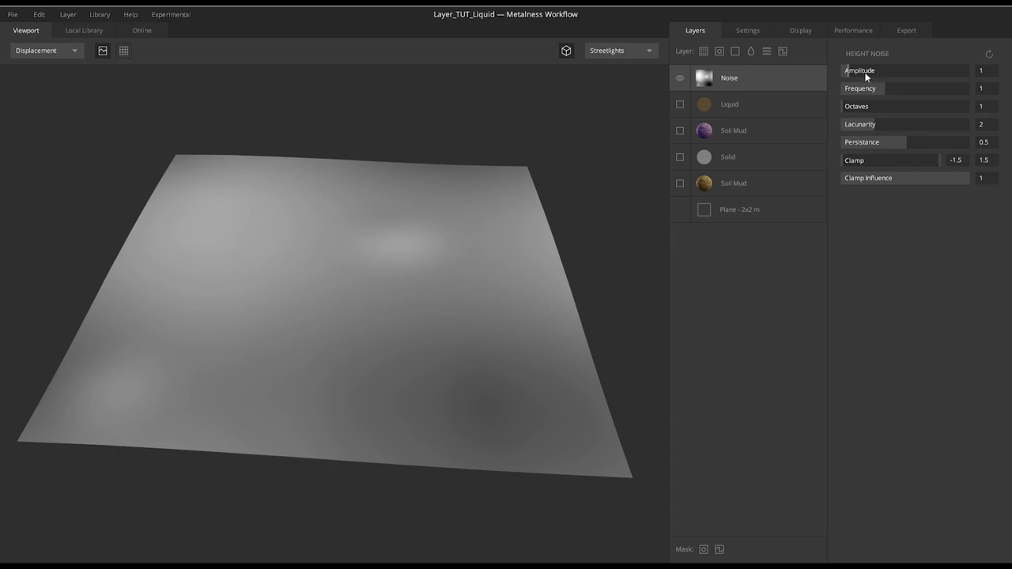
Try different noise amplitudes, including 3.900, and set the amplitude to about 3.485.
{"action": "left_click_drag", "start_coordinate": [850, 71], "coordinate": [867, 75]}
{"action": "left_click_drag", "start_coordinate": [574, 215], "coordinate": [557, 125]}
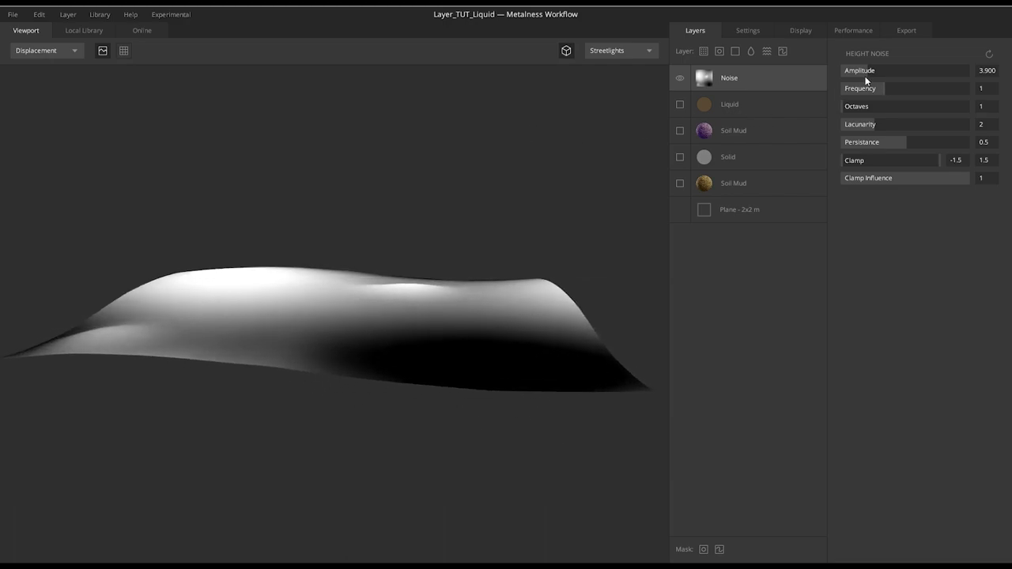
{"action": "left_click_drag", "start_coordinate": [869, 70], "coordinate": [914, 76]}
{"action": "left_click_drag", "start_coordinate": [577, 214], "coordinate": [546, 265]}
{"action": "left_click_drag", "start_coordinate": [913, 72], "coordinate": [865, 87]}
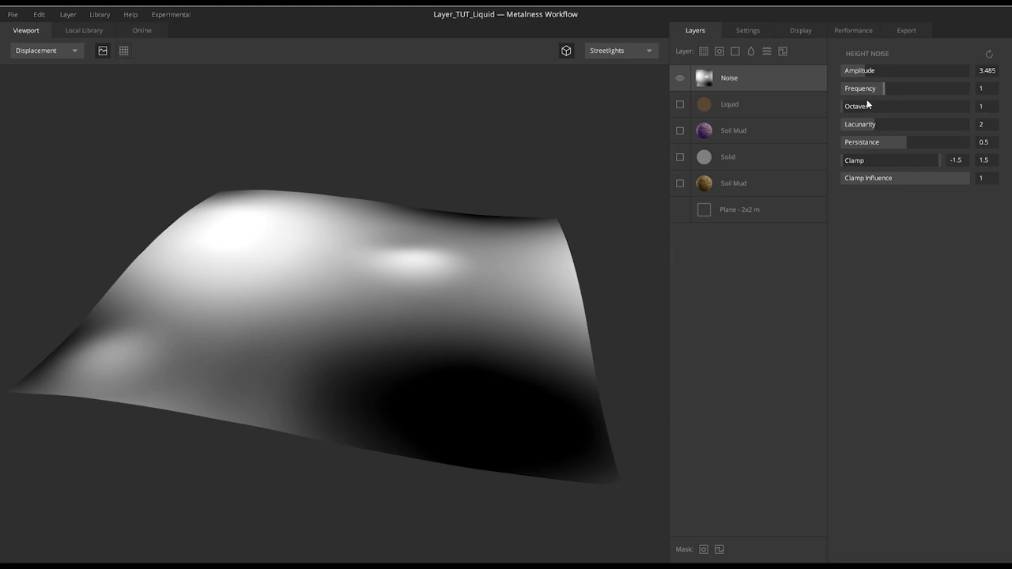
{"action": "left_click_drag", "start_coordinate": [533, 167], "coordinate": [530, 181]}
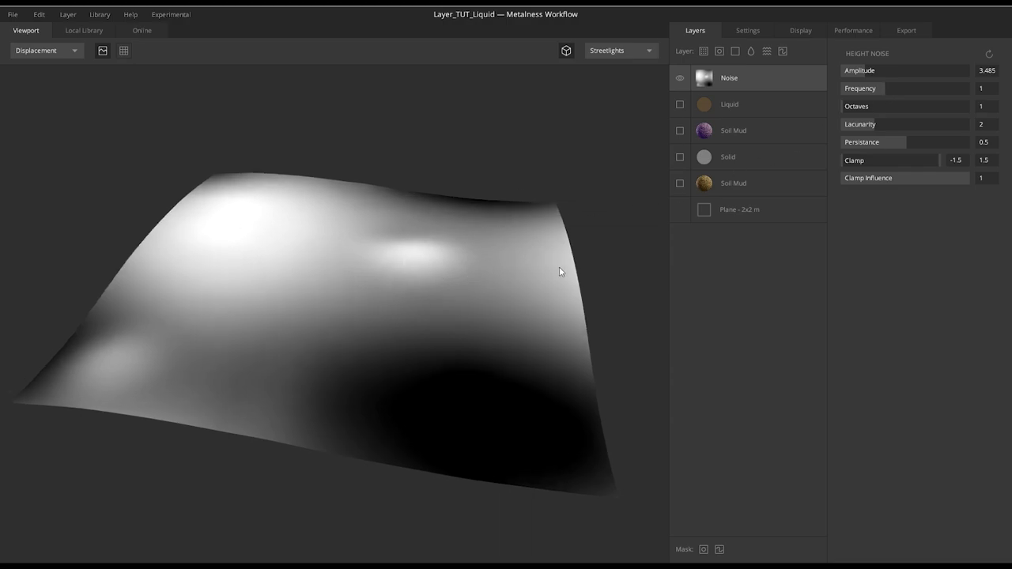
{"action": "left_click_drag", "start_coordinate": [452, 277], "coordinate": [464, 272]}
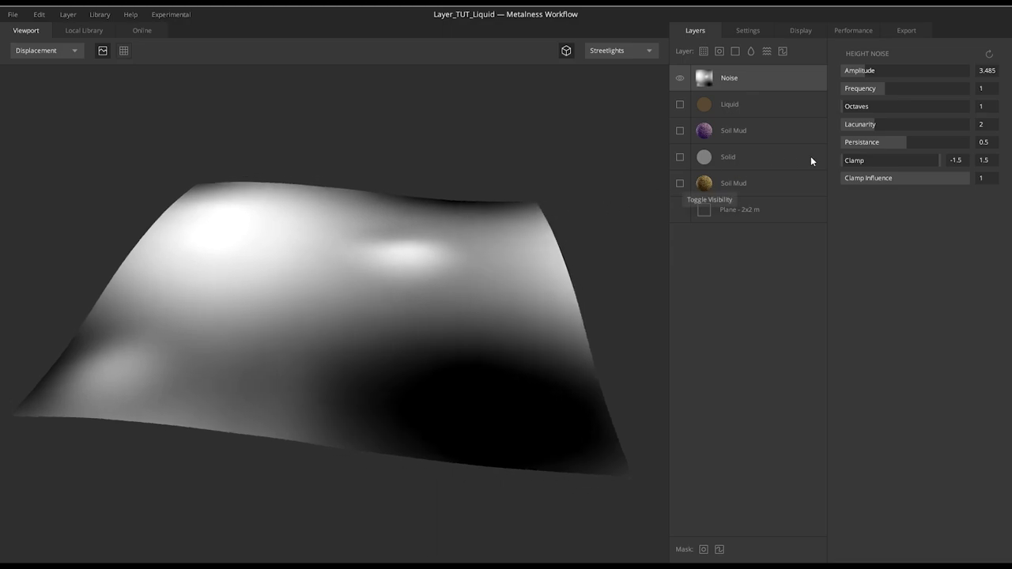
Raise the noise frequency to about 1.491 and inspect the displaced surface.
{"action": "left_click_drag", "start_coordinate": [885, 89], "coordinate": [925, 89]}
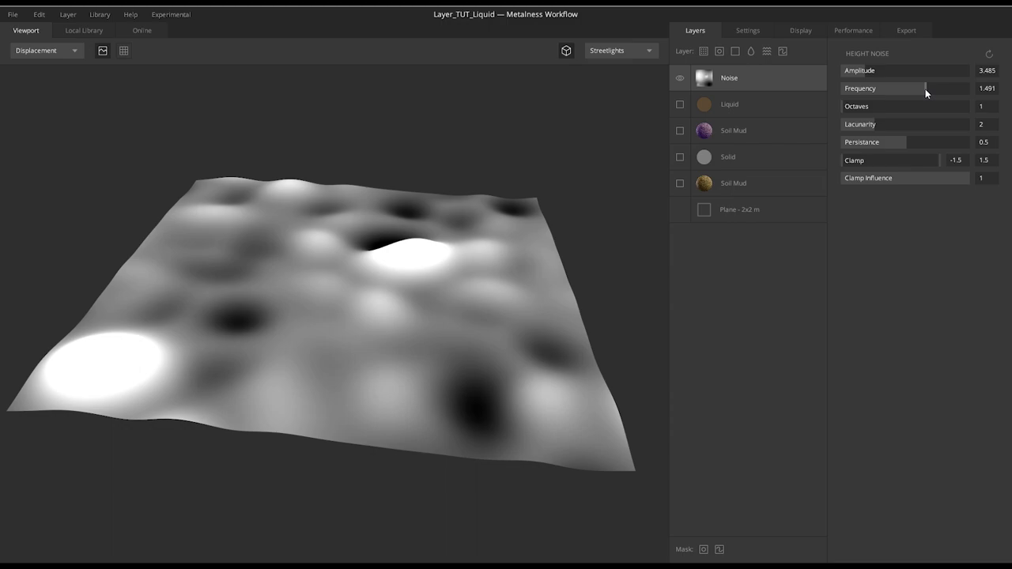
{"action": "left_click_drag", "start_coordinate": [540, 219], "coordinate": [456, 283]}
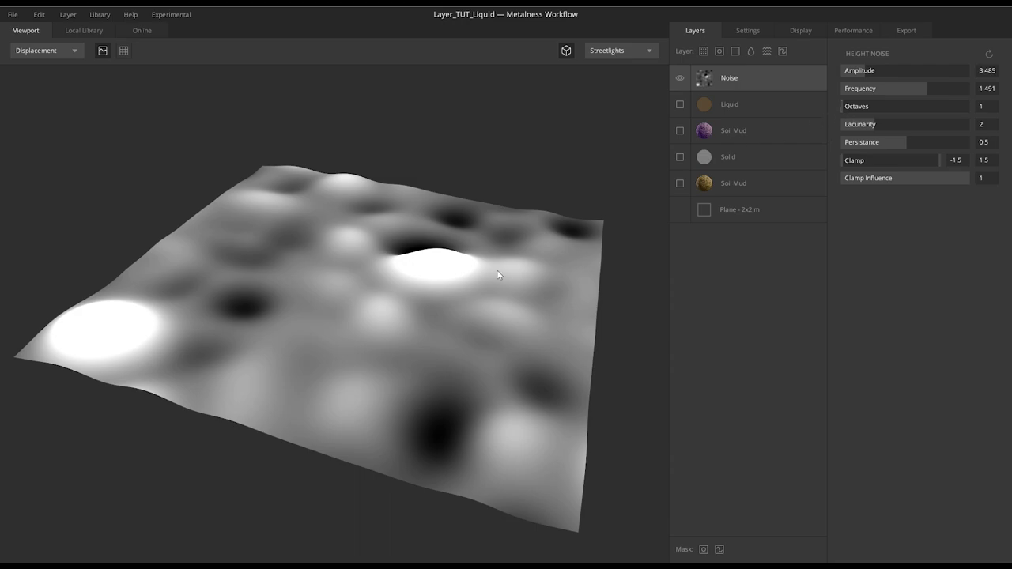
{"action": "mouse_move", "coordinate": [448, 269]}
{"action": "left_mouse_down"}
{"action": "mouse_move", "coordinate": [416, 267]}
{"action": "mouse_move", "coordinate": [430, 264]}
{"action": "left_mouse_up"}
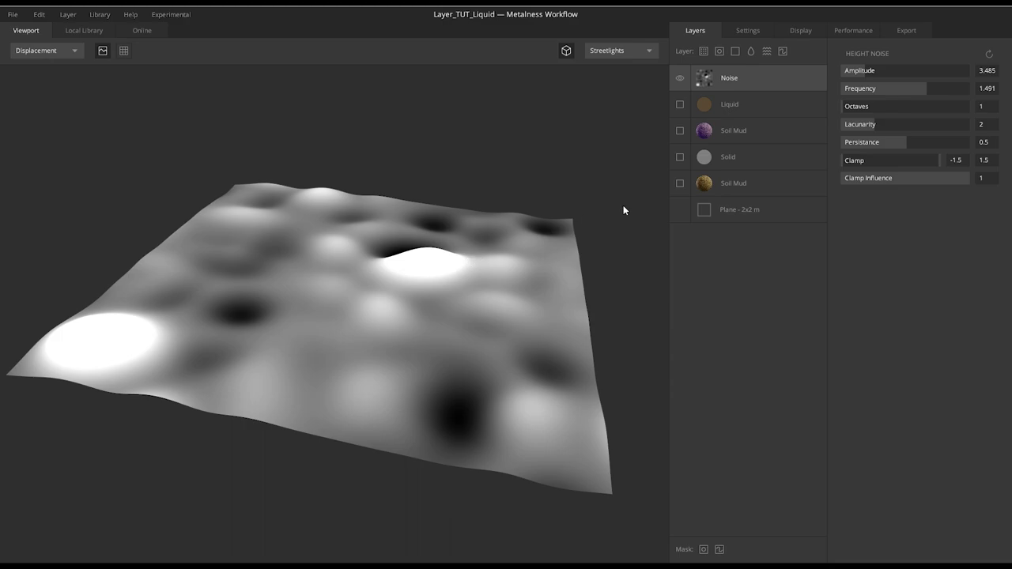
Try noise octaves up to 8, then set the octaves to 5 and the amplitude to about 3.319.
{"action": "left_click", "coordinate": [850, 106]}
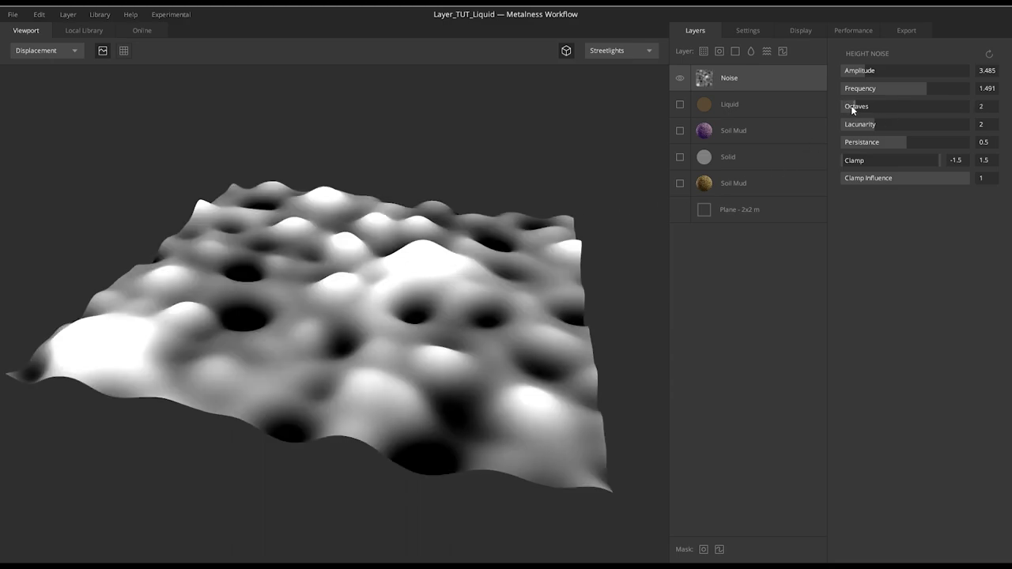
{"action": "left_click_drag", "start_coordinate": [855, 107], "coordinate": [909, 111]}
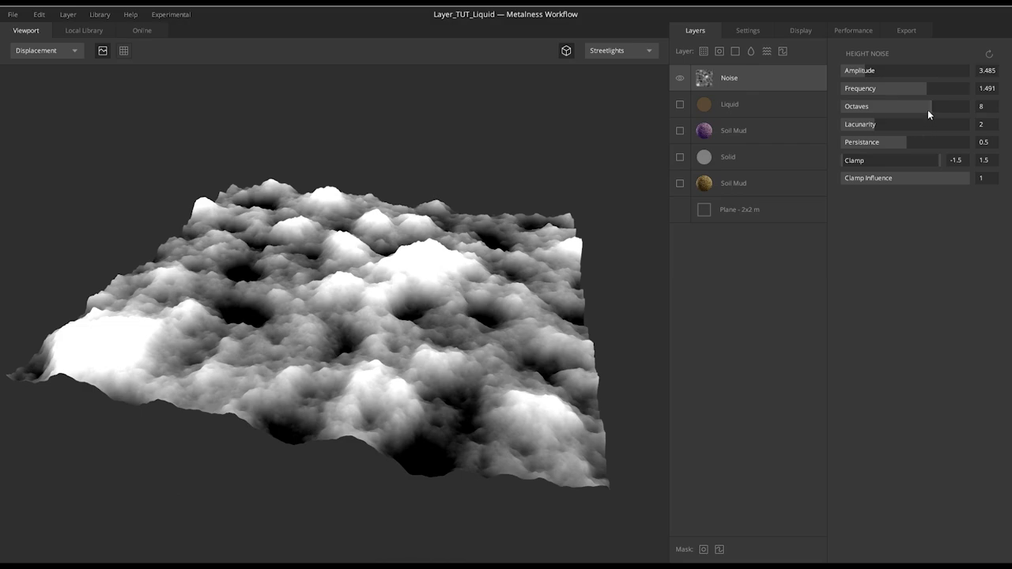
{"action": "left_click_drag", "start_coordinate": [917, 109], "coordinate": [884, 107]}
{"action": "left_click_drag", "start_coordinate": [870, 72], "coordinate": [855, 75]}
{"action": "mouse_move", "coordinate": [878, 108]}
{"action": "left_mouse_down"}
{"action": "mouse_move", "coordinate": [909, 109]}
{"action": "mouse_move", "coordinate": [845, 111]}
{"action": "mouse_move", "coordinate": [876, 110]}
{"action": "left_mouse_up"}
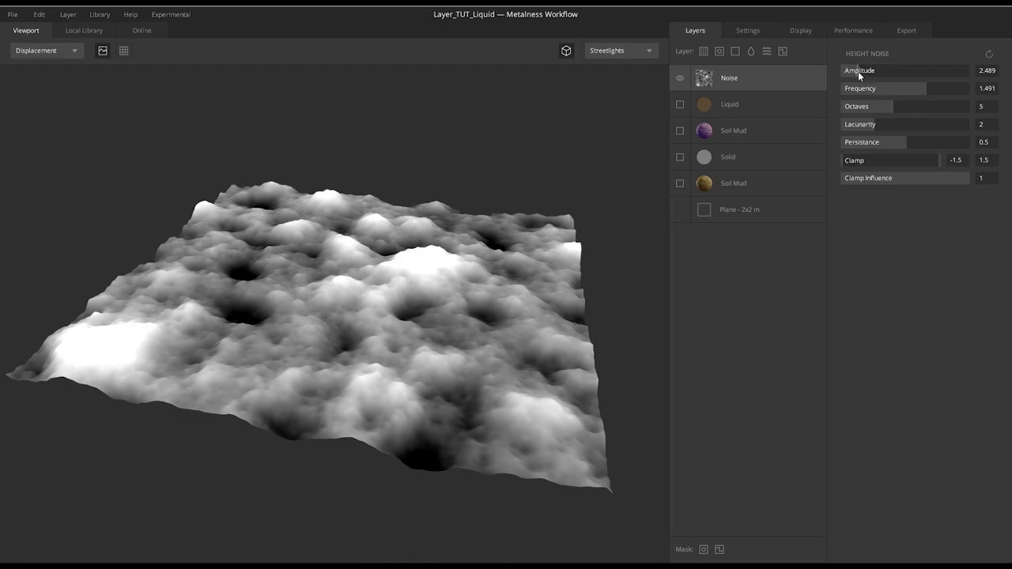
{"action": "mouse_move", "coordinate": [860, 71]}
{"action": "left_mouse_down"}
{"action": "mouse_move", "coordinate": [879, 76]}
{"action": "mouse_move", "coordinate": [863, 77]}
{"action": "left_mouse_up"}
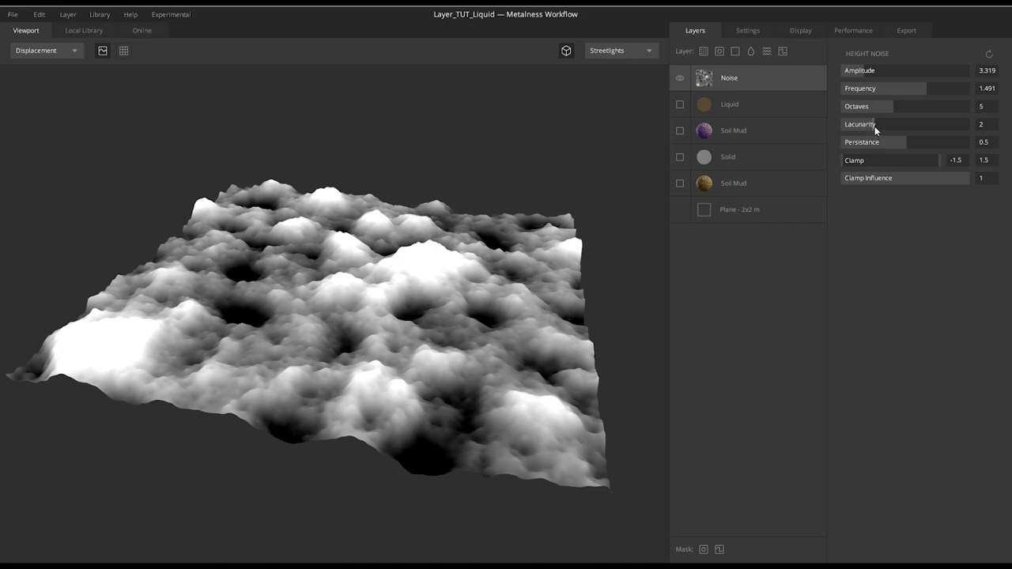
Set the noise lacunarity to about 2.199, the persistance to about 0.371 and the octaves to 6.
{"action": "mouse_move", "coordinate": [874, 125]}
{"action": "left_mouse_down"}
{"action": "mouse_move", "coordinate": [926, 131]}
{"action": "mouse_move", "coordinate": [838, 130]}
{"action": "mouse_move", "coordinate": [946, 129]}
{"action": "mouse_move", "coordinate": [886, 135]}
{"action": "left_mouse_up"}
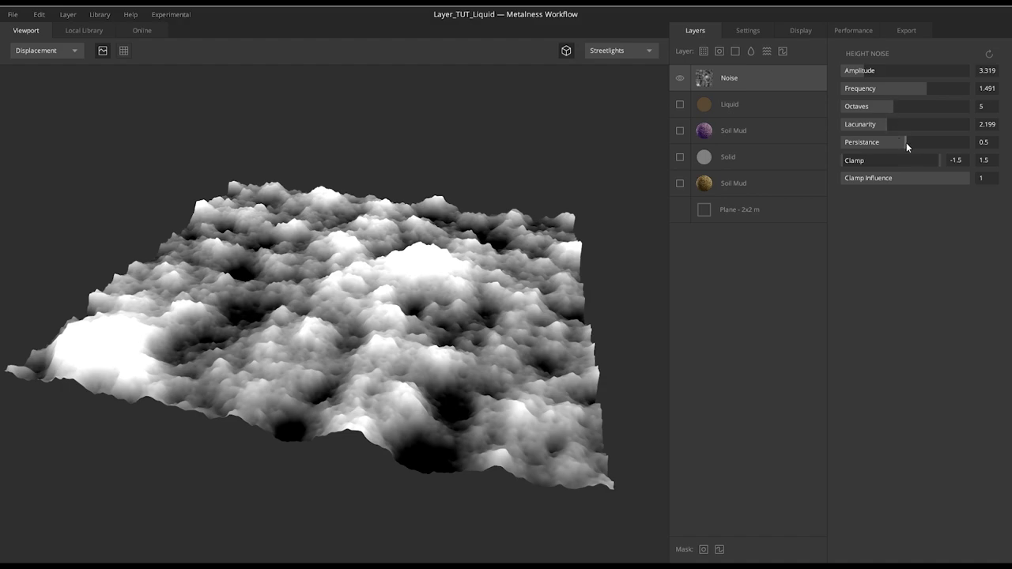
{"action": "left_click_drag", "start_coordinate": [905, 142], "coordinate": [889, 148]}
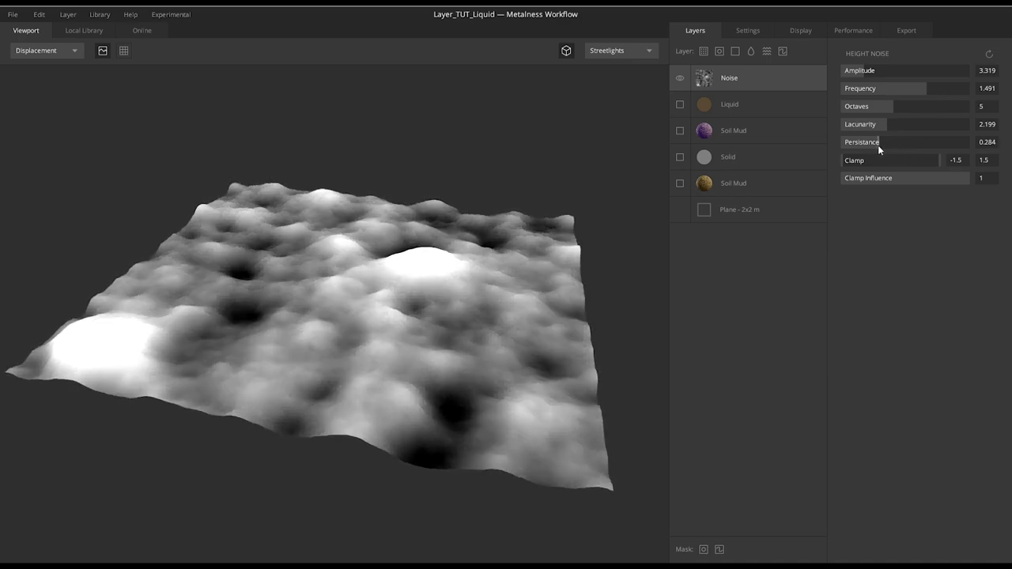
{"action": "left_click_drag", "start_coordinate": [878, 144], "coordinate": [862, 144]}
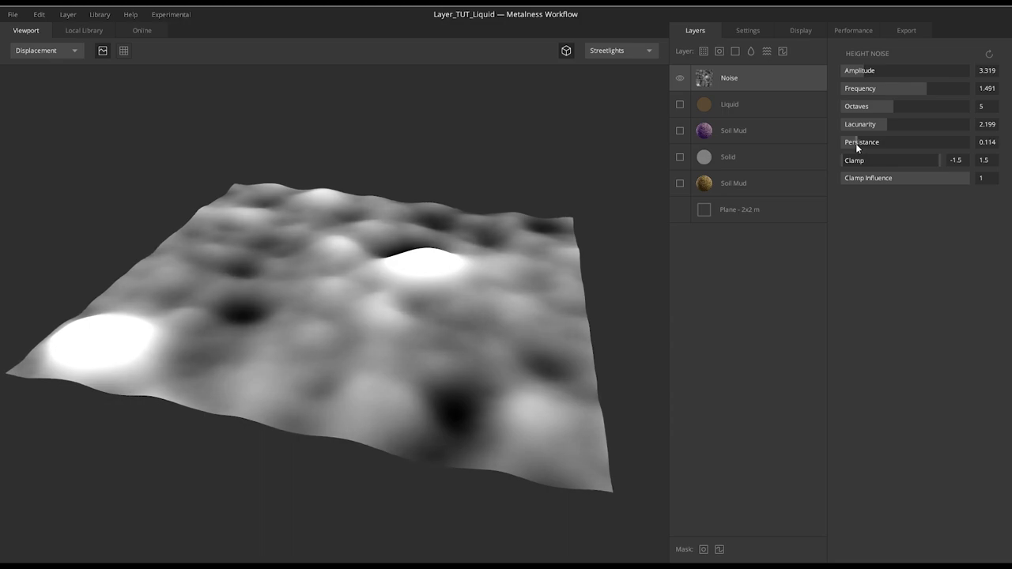
{"action": "left_click_drag", "start_coordinate": [848, 144], "coordinate": [890, 148]}
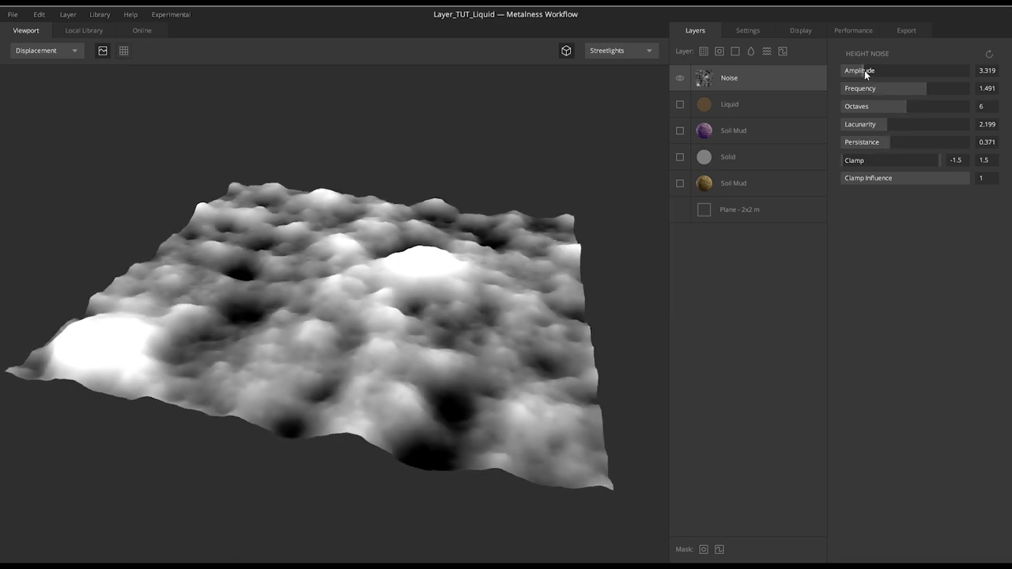
Adjust the noise to amplitude 5.145, frequency 1.284, lacunarity 2.132 and persistance 0.568.
{"action": "mouse_move", "coordinate": [863, 69]}
{"action": "left_mouse_down"}
{"action": "mouse_move", "coordinate": [887, 71]}
{"action": "mouse_move", "coordinate": [875, 72]}
{"action": "left_mouse_up"}
{"action": "left_click_drag", "start_coordinate": [887, 138], "coordinate": [918, 148]}
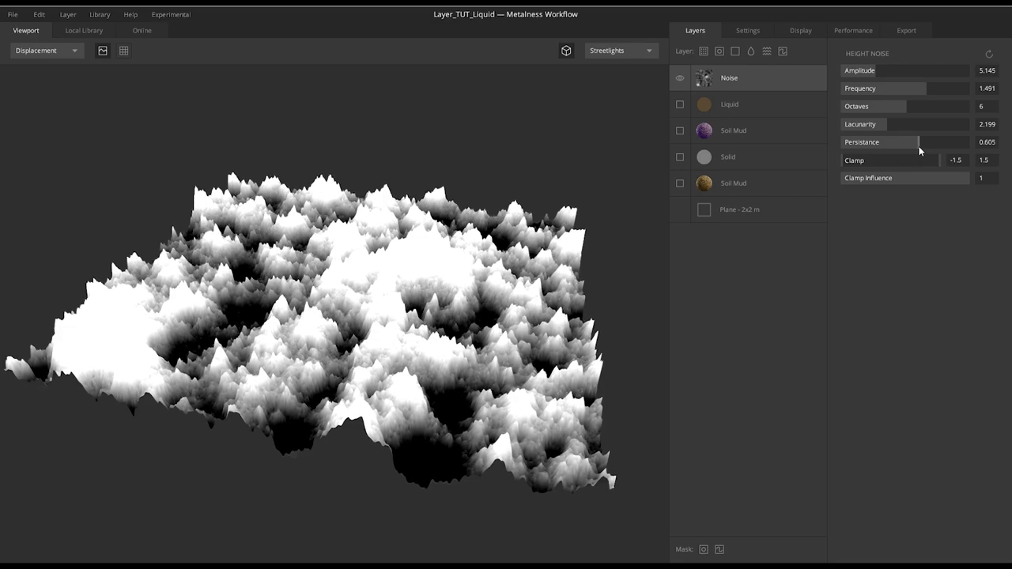
{"action": "left_click_drag", "start_coordinate": [919, 149], "coordinate": [908, 92]}
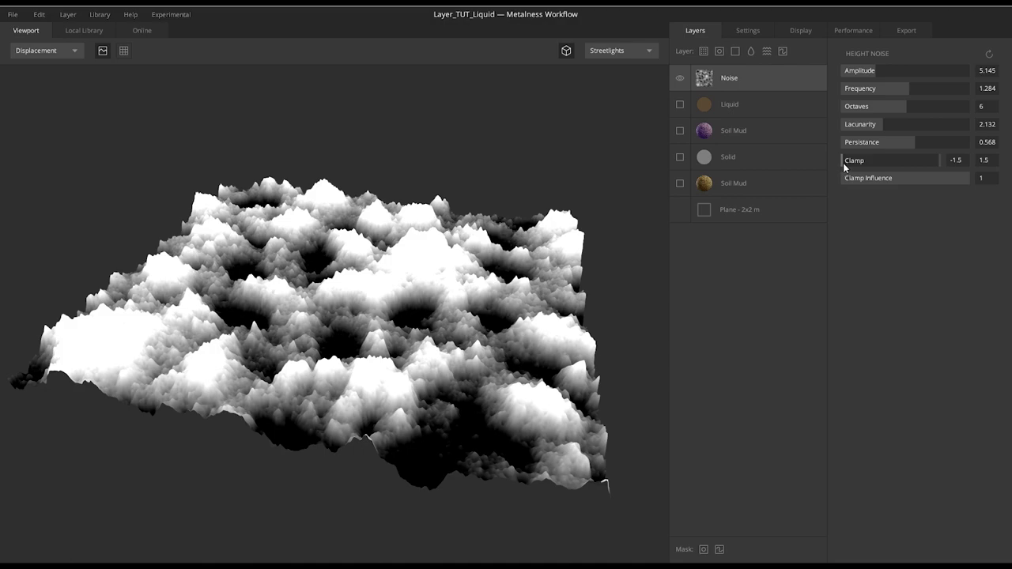
Clamp the noise height between about -0.131 and -0.065 and inspect the flattened plateaus up close.
{"action": "left_click_drag", "start_coordinate": [844, 163], "coordinate": [886, 170]}
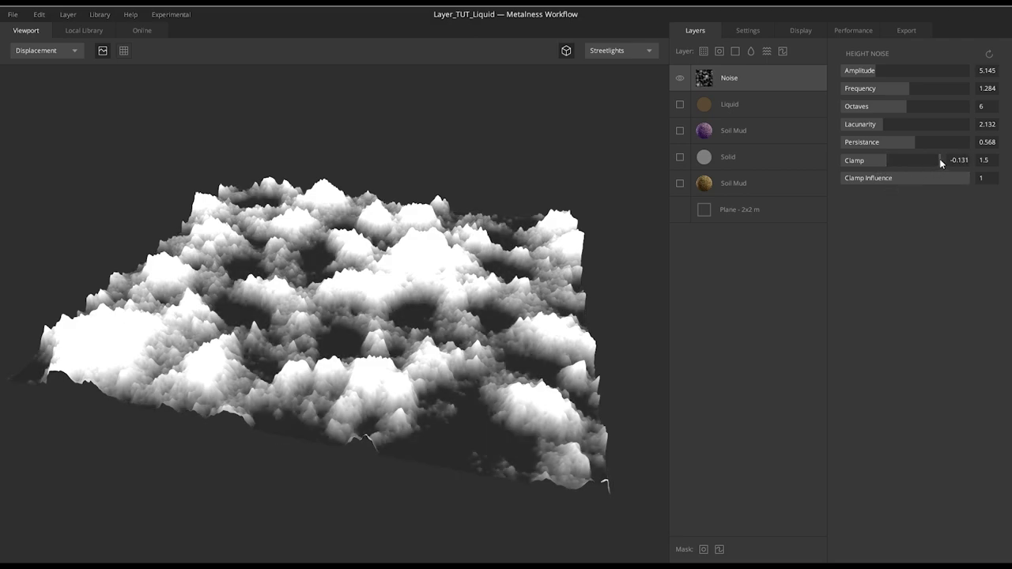
{"action": "left_click_drag", "start_coordinate": [935, 160], "coordinate": [882, 179]}
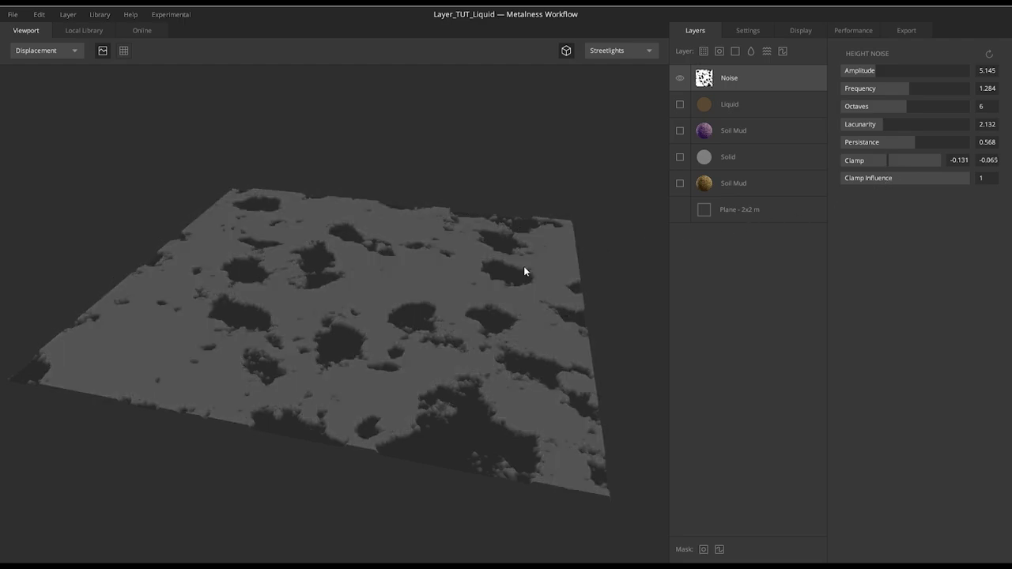
{"action": "left_click_drag", "start_coordinate": [415, 295], "coordinate": [382, 231]}
{"action": "scroll", "coordinate": [465, 351], "scroll_direction": "up", "scroll_amount": 3}
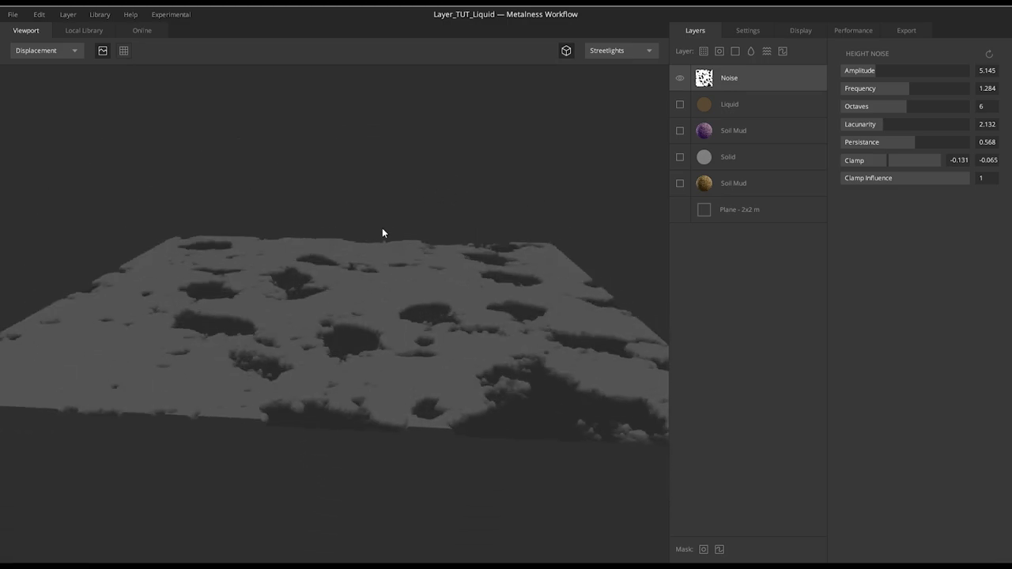
Switch the viewport back to PBR and show the purple Soil Mud layer.
{"action": "left_click", "coordinate": [75, 52]}
{"action": "left_click", "coordinate": [47, 67]}
{"action": "left_click_drag", "start_coordinate": [338, 266], "coordinate": [371, 261]}
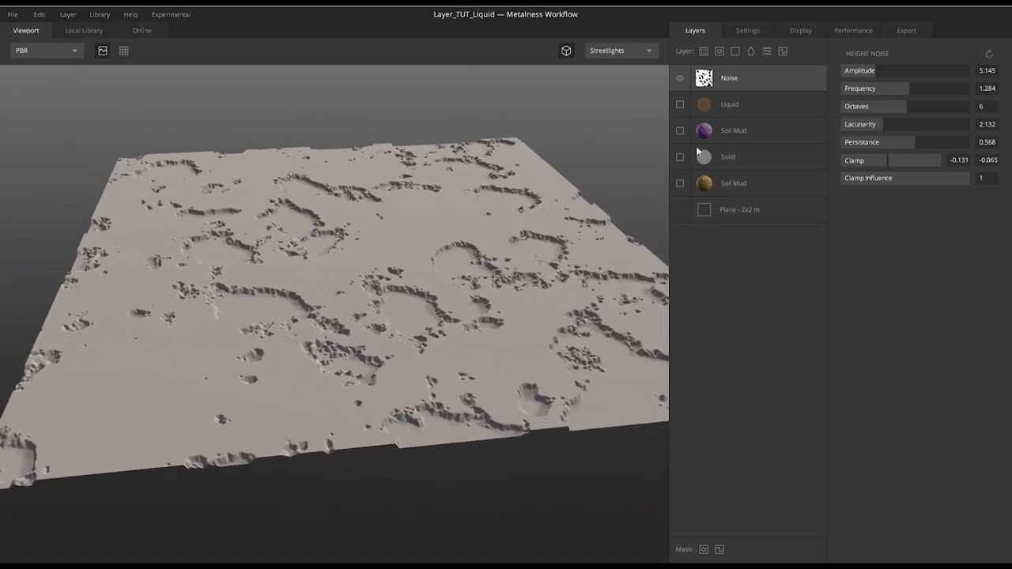
{"action": "left_click", "coordinate": [679, 130]}
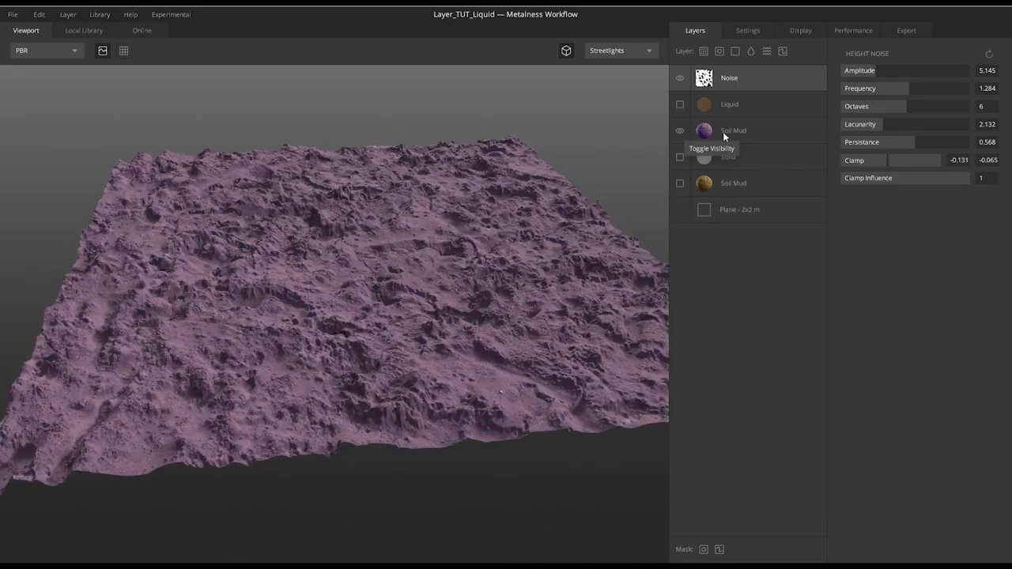
{"action": "left_click", "coordinate": [729, 134]}
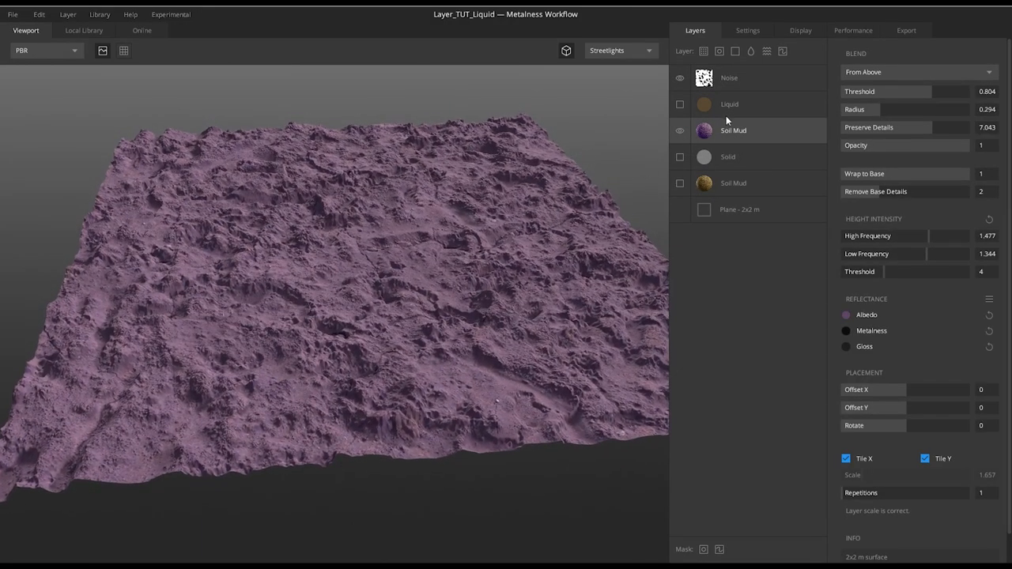
Set the Noise layer's clamp range to about -0.082 minimum and 0.049 maximum.
{"action": "left_click", "coordinate": [729, 80]}
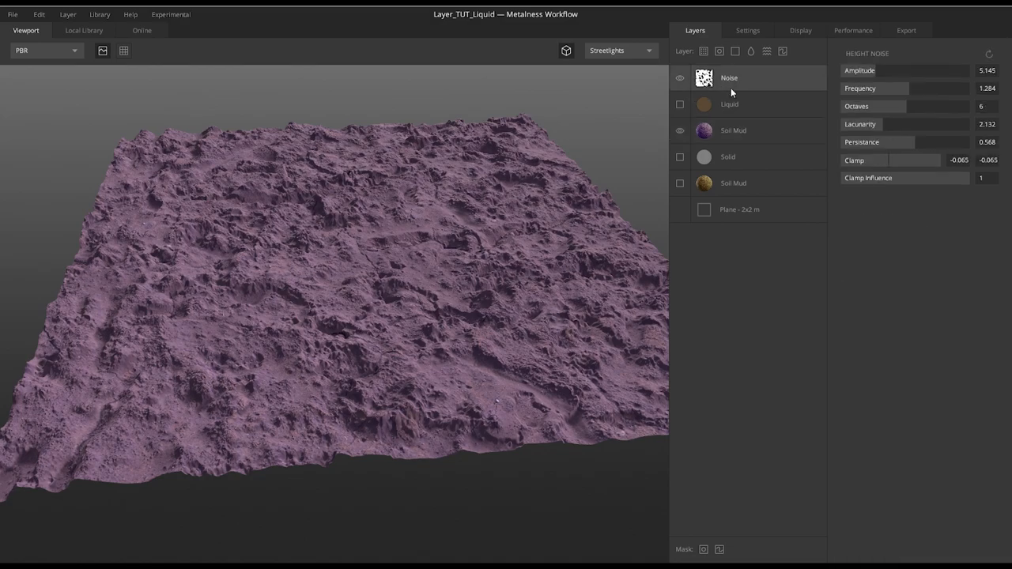
{"action": "mouse_move", "coordinate": [891, 158]}
{"action": "left_mouse_down"}
{"action": "mouse_move", "coordinate": [869, 159]}
{"action": "mouse_move", "coordinate": [888, 159]}
{"action": "left_mouse_up"}
{"action": "scroll", "coordinate": [520, 258], "scroll_direction": "up", "scroll_amount": 5}
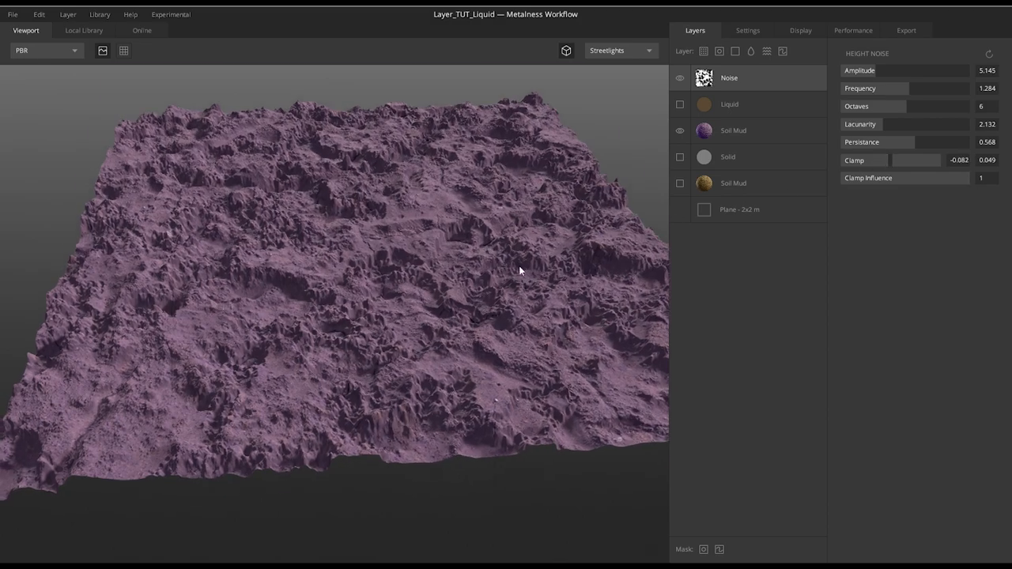
{"action": "scroll", "coordinate": [516, 287], "scroll_direction": "down", "scroll_amount": 5}
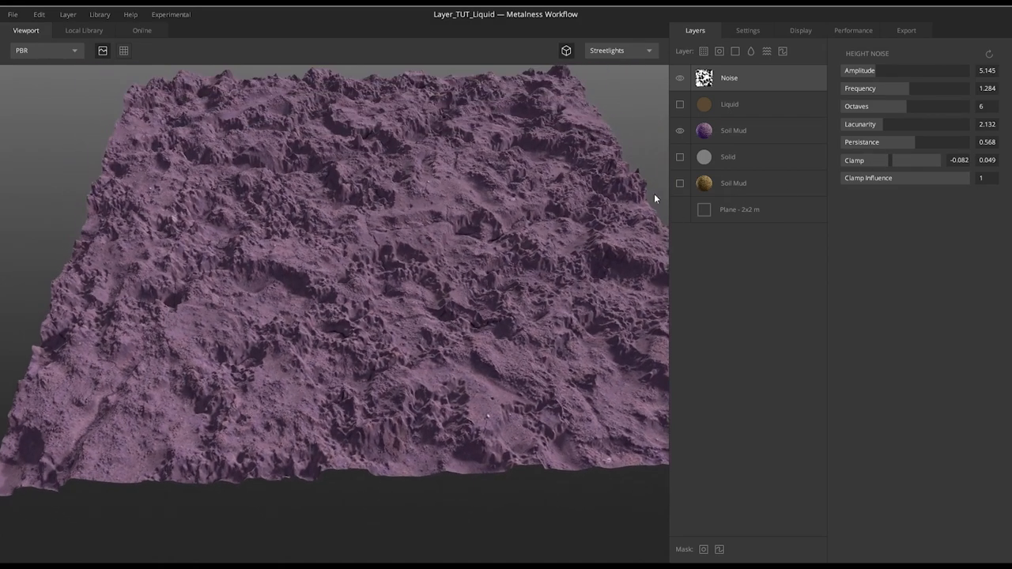
Toggle the purple Soil Mud layer off and on to compare the clamped noise with and without it.
{"action": "left_click", "coordinate": [680, 130]}
{"action": "left_click_drag", "start_coordinate": [467, 228], "coordinate": [443, 257]}
{"action": "left_click", "coordinate": [679, 131]}
{"action": "left_click_drag", "start_coordinate": [516, 239], "coordinate": [485, 239]}
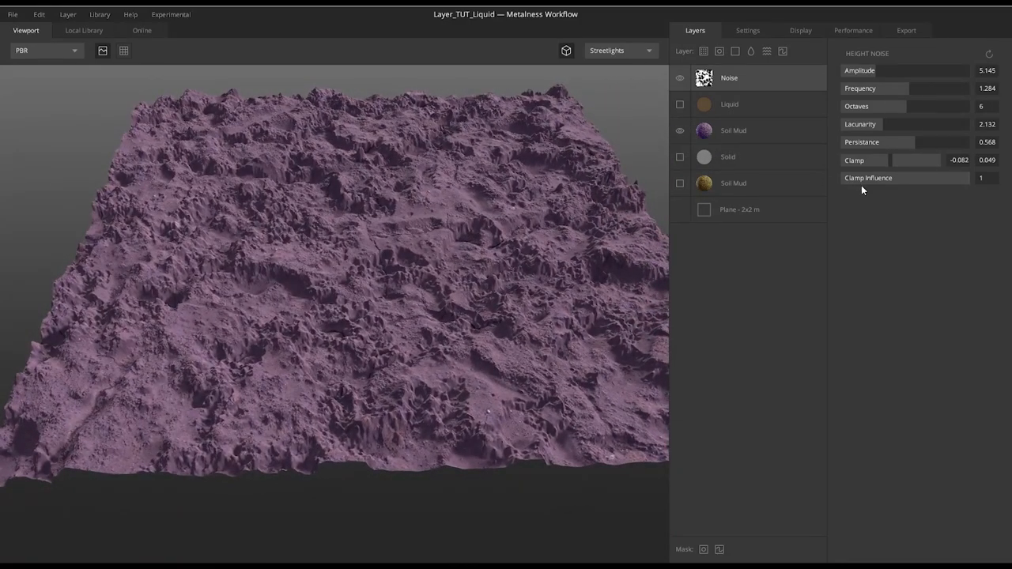
{"action": "left_click_drag", "start_coordinate": [520, 203], "coordinate": [539, 207]}
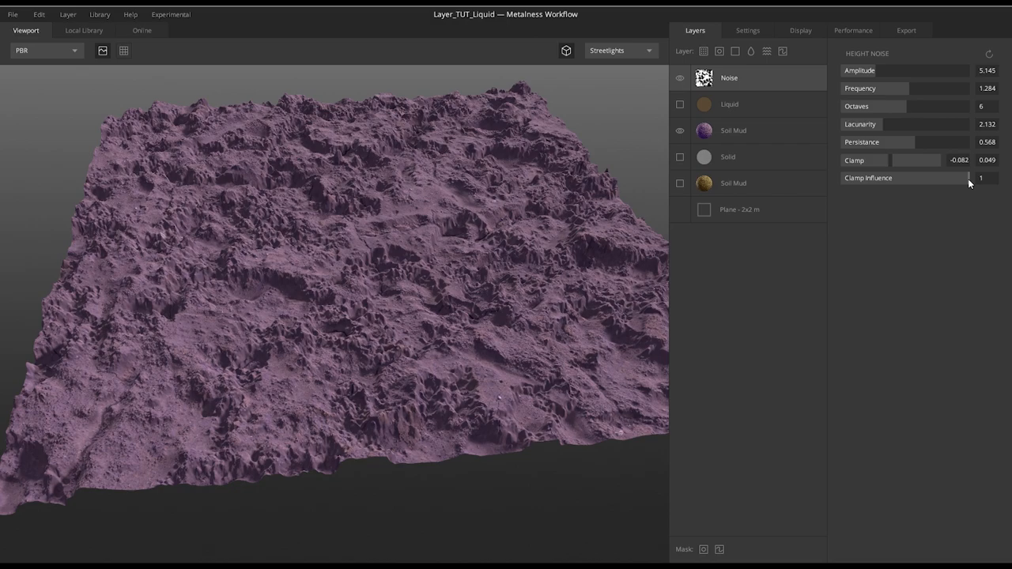
Lower the Noise layer's Clamp Influence to 0 and return it to 1 to compare unclamped and clamped displacement.
{"action": "left_click_drag", "start_coordinate": [968, 179], "coordinate": [836, 183]}
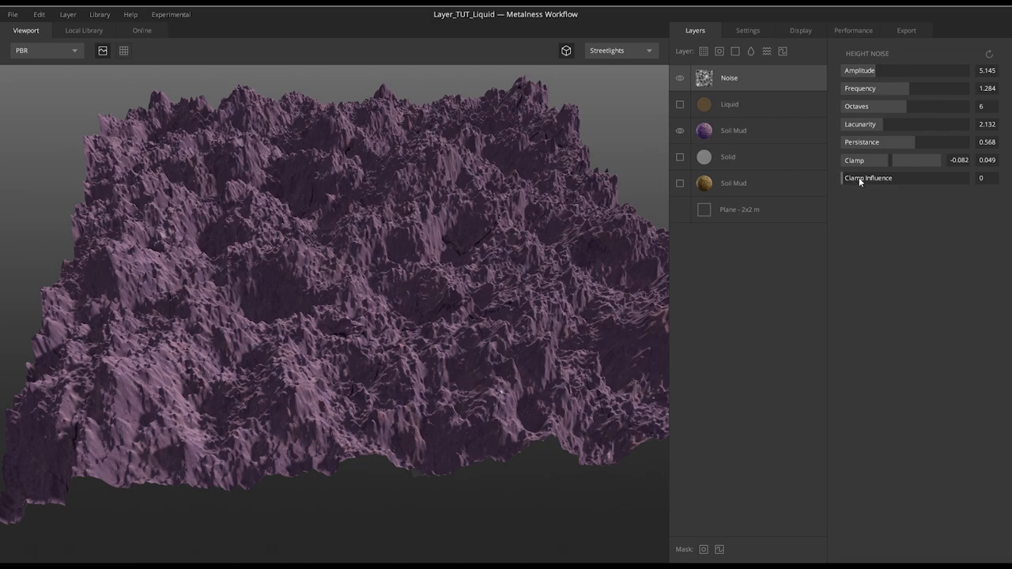
{"action": "left_click_drag", "start_coordinate": [845, 180], "coordinate": [973, 179]}
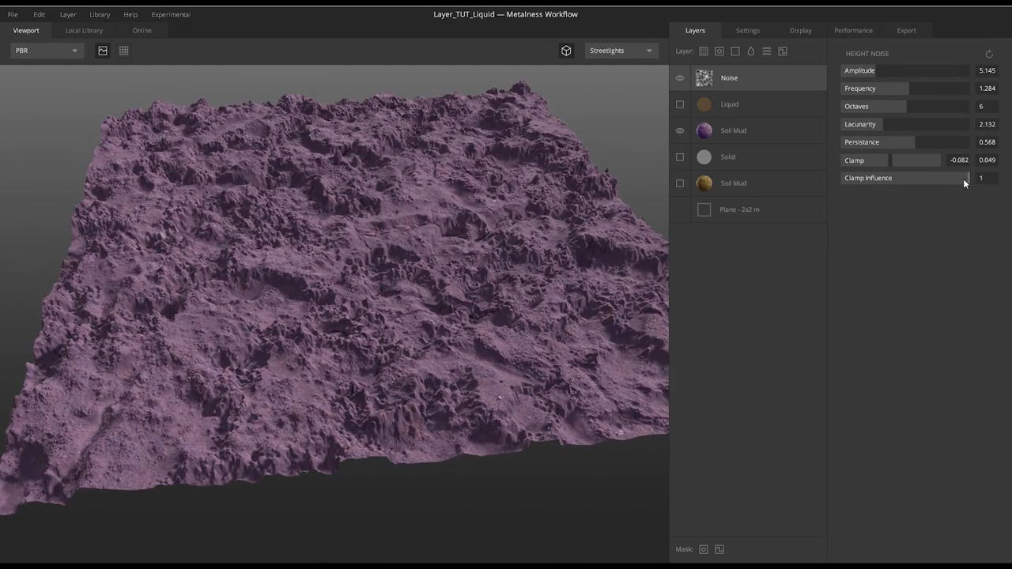
{"action": "mouse_move", "coordinate": [974, 179]}
{"action": "left_mouse_down"}
{"action": "mouse_move", "coordinate": [936, 183]}
{"action": "mouse_move", "coordinate": [974, 181]}
{"action": "left_mouse_up"}
Set the Noise layer's upper clamp value to 0 and its Clamp Influence to about 0.954.
{"action": "left_click", "coordinate": [891, 161]}
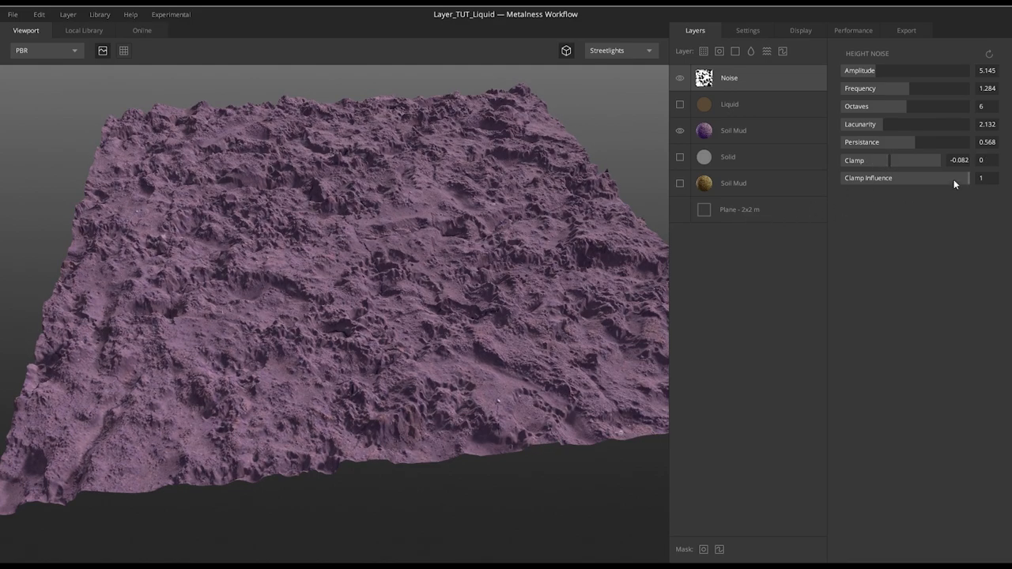
{"action": "mouse_move", "coordinate": [968, 178]}
{"action": "left_mouse_down"}
{"action": "mouse_move", "coordinate": [924, 181]}
{"action": "mouse_move", "coordinate": [964, 184]}
{"action": "left_mouse_up"}
{"action": "left_click_drag", "start_coordinate": [311, 271], "coordinate": [463, 232]}
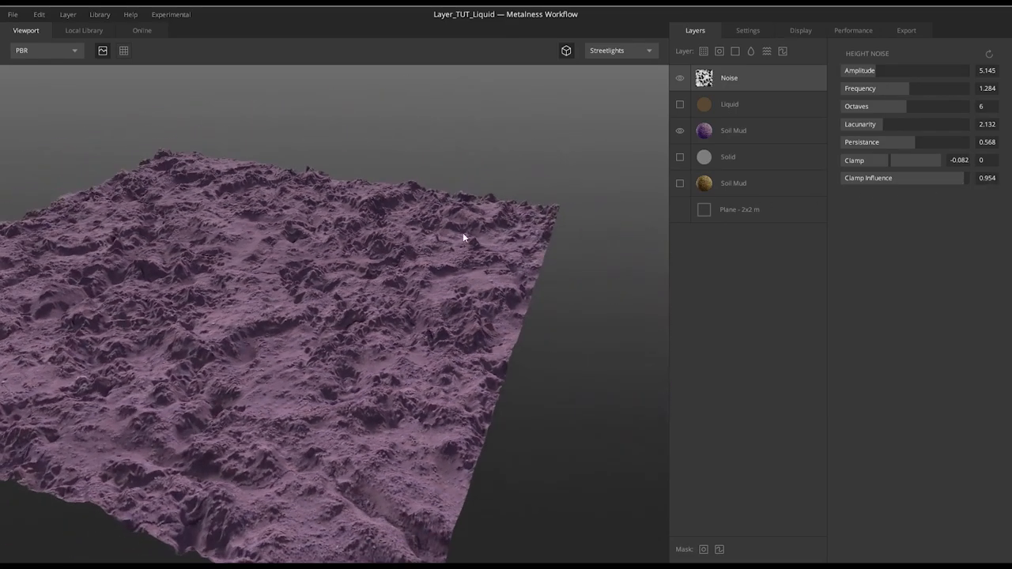
Set the purple Soil Mud layer's height intensity to about -0.016 Low Frequency and 1.377 High Frequency.
{"action": "scroll", "coordinate": [360, 312], "scroll_direction": "up", "scroll_amount": 5}
{"action": "left_click_drag", "start_coordinate": [363, 332], "coordinate": [380, 261]}
{"action": "left_click", "coordinate": [757, 128]}
{"action": "left_click_drag", "start_coordinate": [490, 222], "coordinate": [824, 113]}
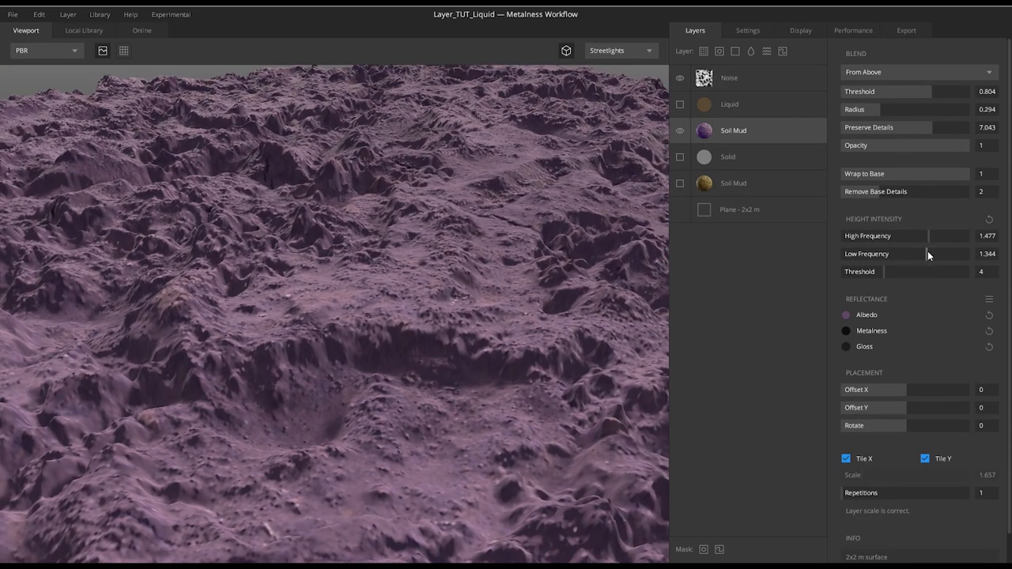
{"action": "left_click_drag", "start_coordinate": [927, 253], "coordinate": [906, 259]}
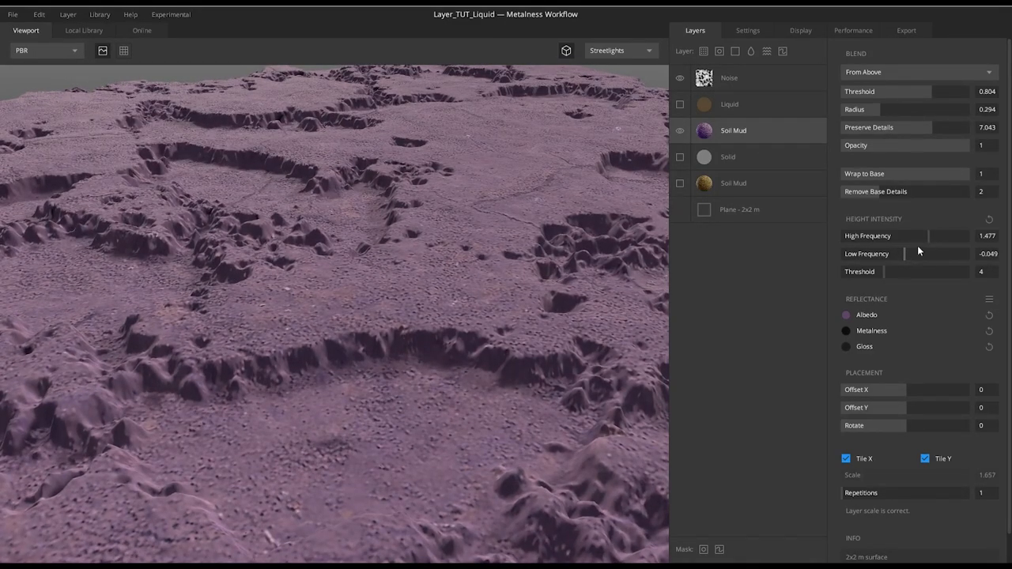
{"action": "left_click", "coordinate": [904, 252]}
{"action": "mouse_move", "coordinate": [930, 236]}
{"action": "left_mouse_down"}
{"action": "mouse_move", "coordinate": [939, 238]}
{"action": "mouse_move", "coordinate": [928, 239]}
{"action": "left_mouse_up"}
{"action": "left_click_drag", "start_coordinate": [594, 320], "coordinate": [501, 252]}
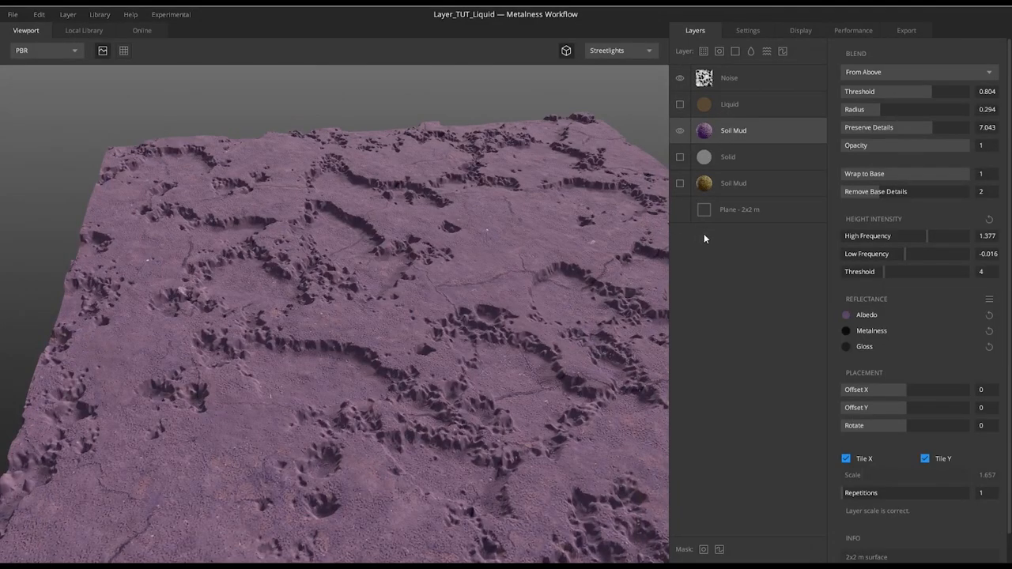
Set the purple Soil Mud layer's Low Frequency height intensity to about 0.647 and reselect the Noise layer.
{"action": "left_click_drag", "start_coordinate": [907, 254], "coordinate": [916, 253]}
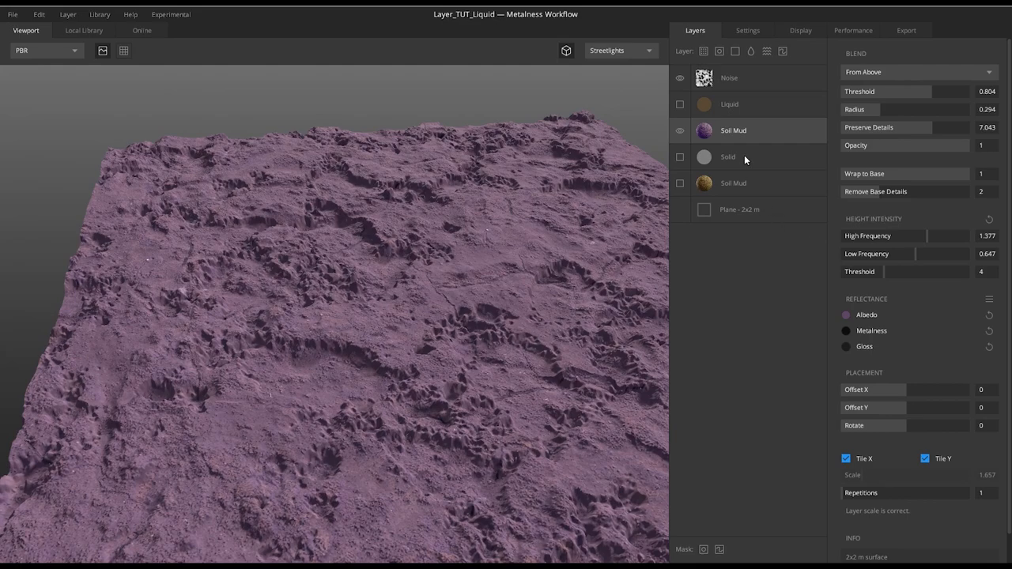
{"action": "left_click", "coordinate": [767, 83]}
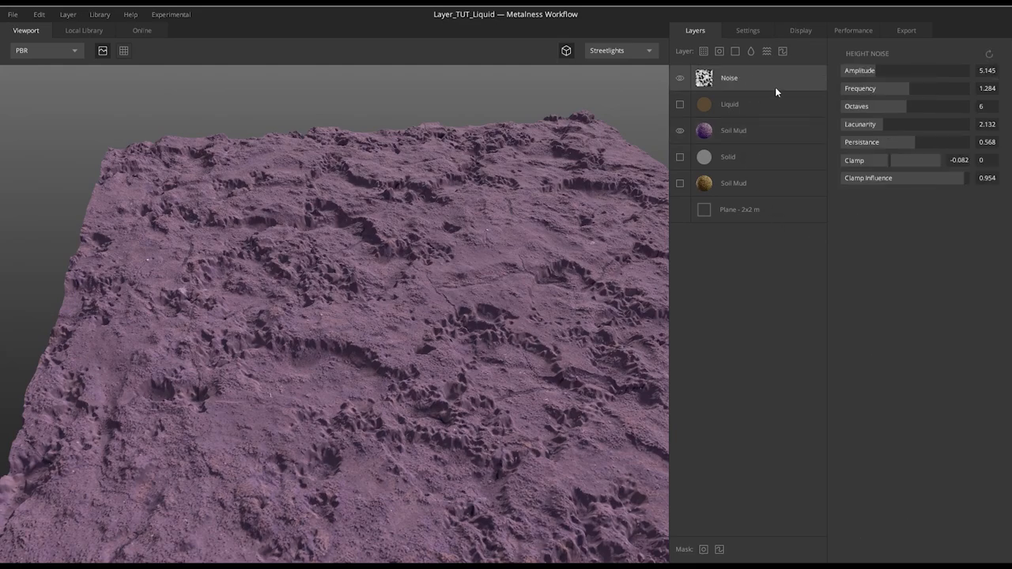
{"action": "scroll", "coordinate": [544, 222], "scroll_direction": "down", "scroll_amount": 3}
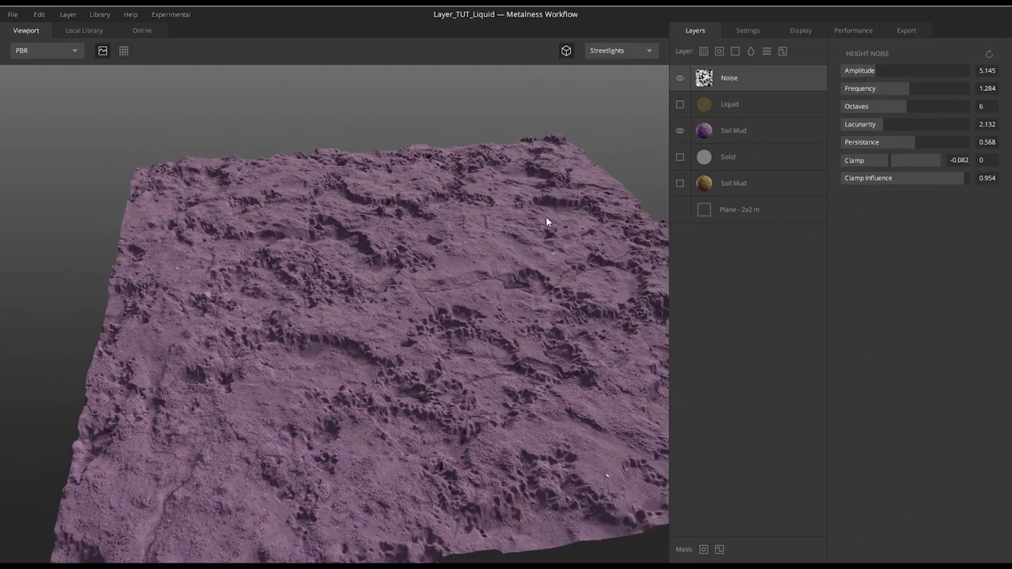
{"action": "left_click_drag", "start_coordinate": [546, 216], "coordinate": [532, 210], "text": "alt"}
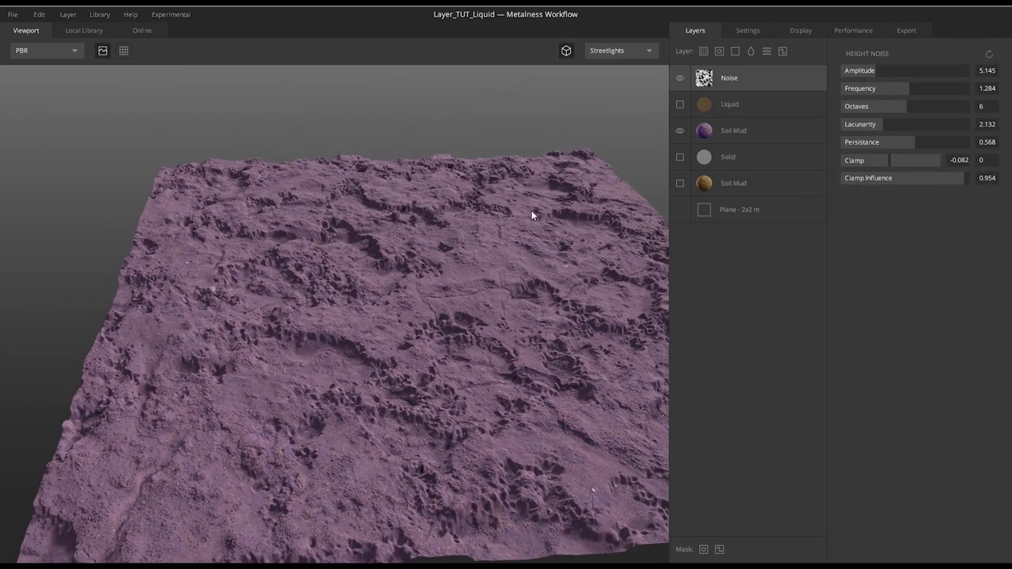
Show and select the Liquid layer, and inspect how it pools beneath the noise displacement.
{"action": "left_click", "coordinate": [680, 104]}
{"action": "left_click", "coordinate": [742, 104]}
{"action": "scroll", "coordinate": [543, 217], "scroll_direction": "up", "scroll_amount": 4}
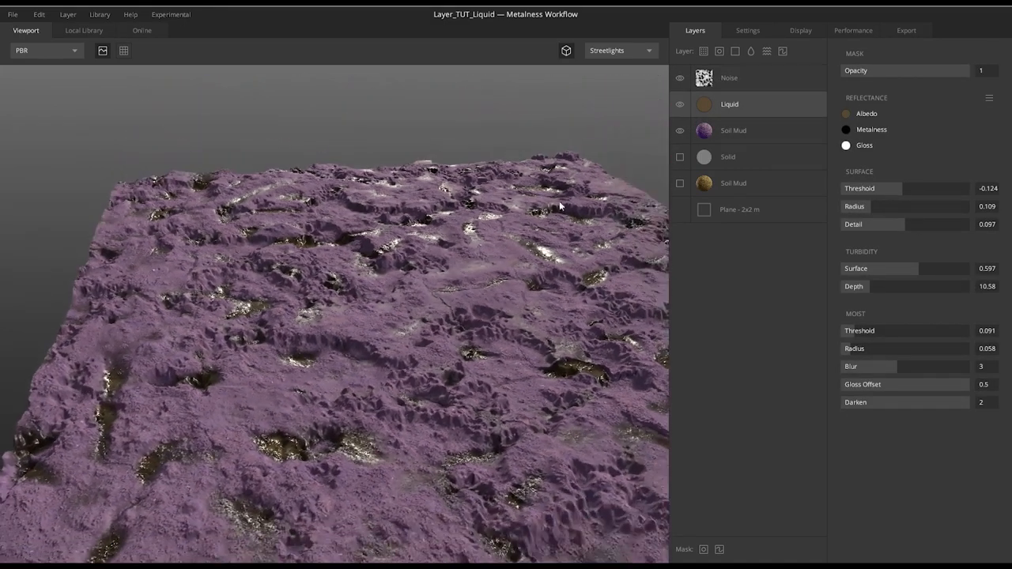
{"action": "left_click_drag", "start_coordinate": [467, 269], "coordinate": [517, 196]}
{"action": "left_click_drag", "start_coordinate": [388, 257], "coordinate": [184, 382]}
{"action": "left_click_drag", "start_coordinate": [372, 321], "coordinate": [435, 298]}
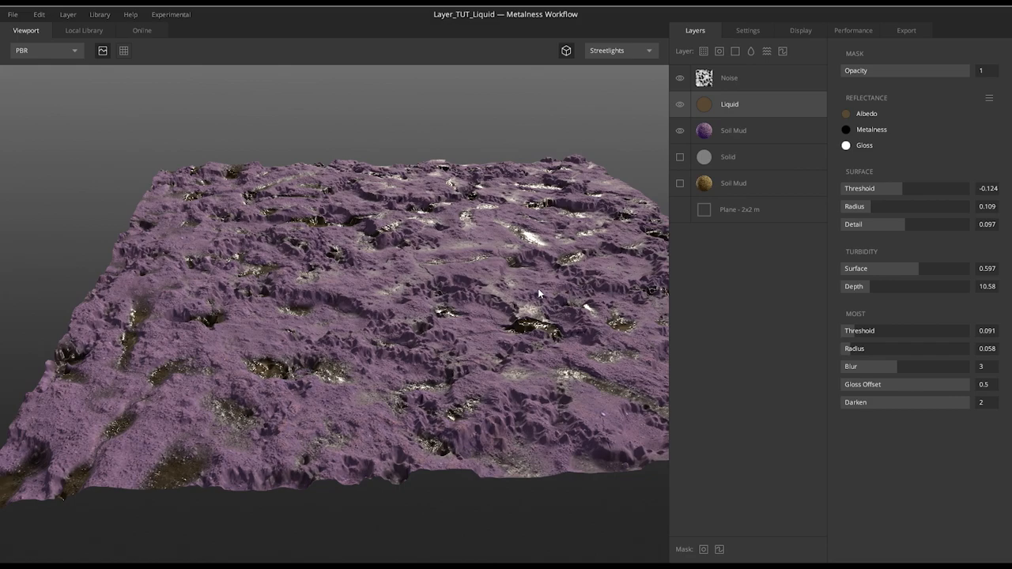
{"action": "left_click_drag", "start_coordinate": [545, 266], "coordinate": [540, 268]}
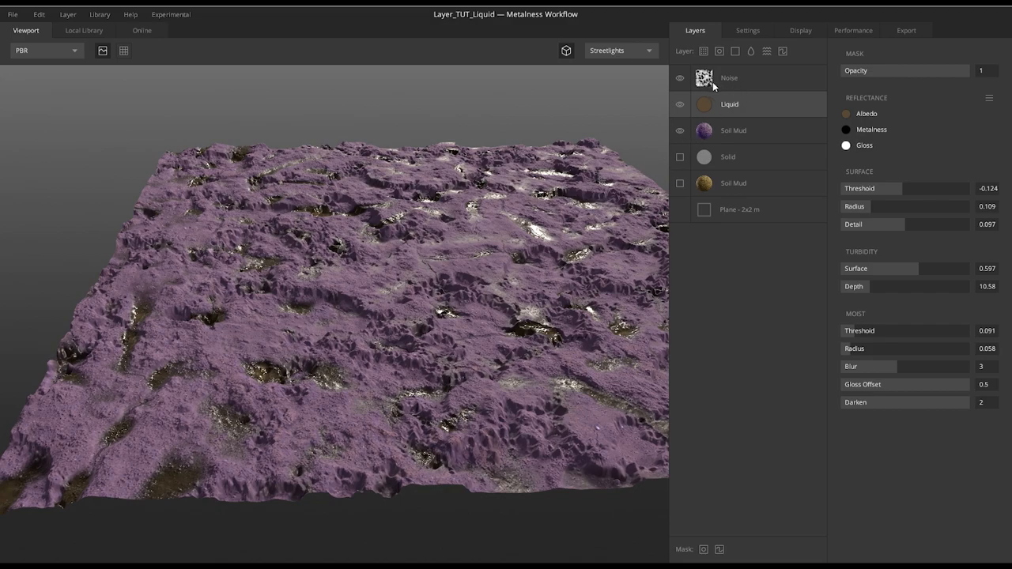
Move the Noise layer below the Liquid layer and set the liquid's surface Threshold to about -0.240.
{"action": "left_click_drag", "start_coordinate": [730, 79], "coordinate": [729, 116]}
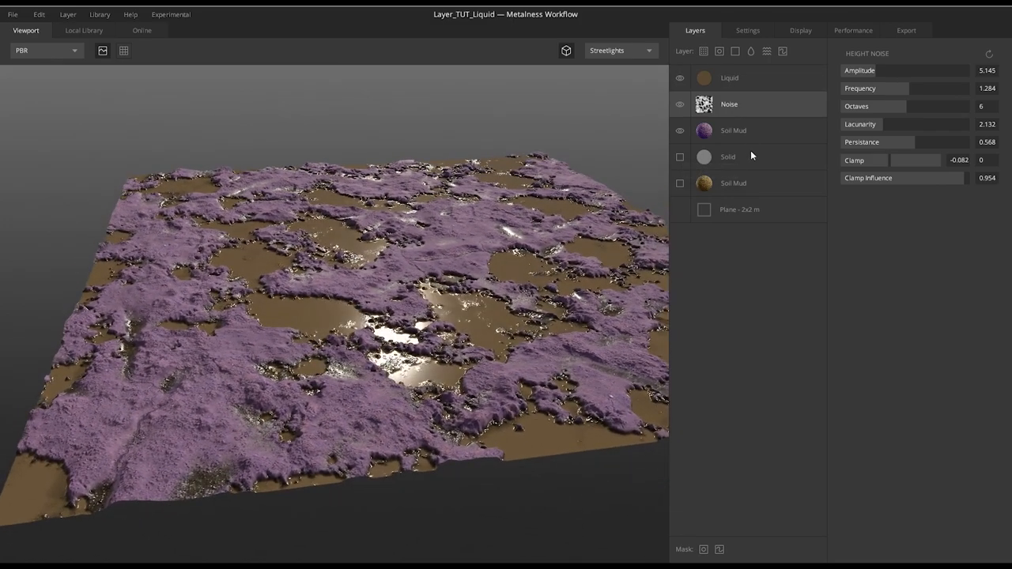
{"action": "left_click", "coordinate": [708, 76]}
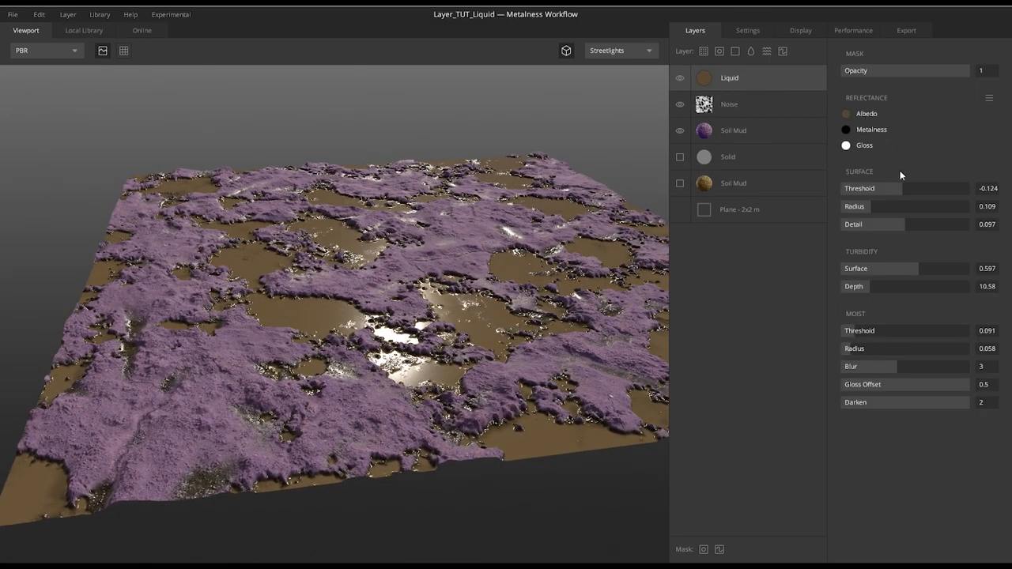
{"action": "left_click_drag", "start_coordinate": [903, 188], "coordinate": [897, 191]}
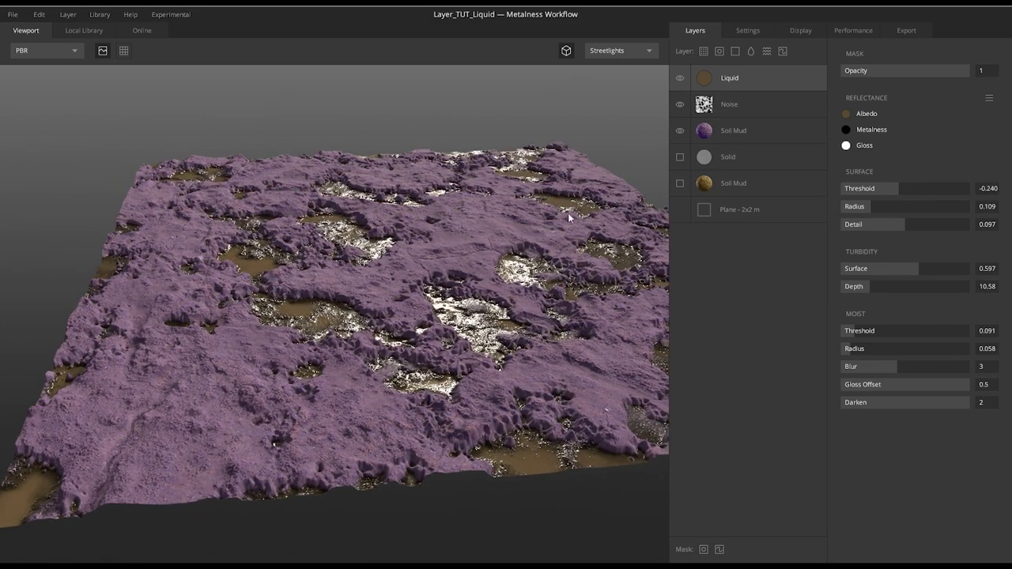
Set the Noise layer to Amplitude 6.141, Frequency 1.209, Octaves 7, Lacunarity 1.981 and Persistance 0.431, and inspect the puddles.
{"action": "left_click", "coordinate": [736, 111]}
{"action": "left_click_drag", "start_coordinate": [566, 149], "coordinate": [555, 182]}
{"action": "left_click_drag", "start_coordinate": [876, 71], "coordinate": [873, 128]}
{"action": "left_click_drag", "start_coordinate": [927, 150], "coordinate": [896, 143]}
{"action": "scroll", "coordinate": [525, 208], "scroll_direction": "up", "scroll_amount": 3}
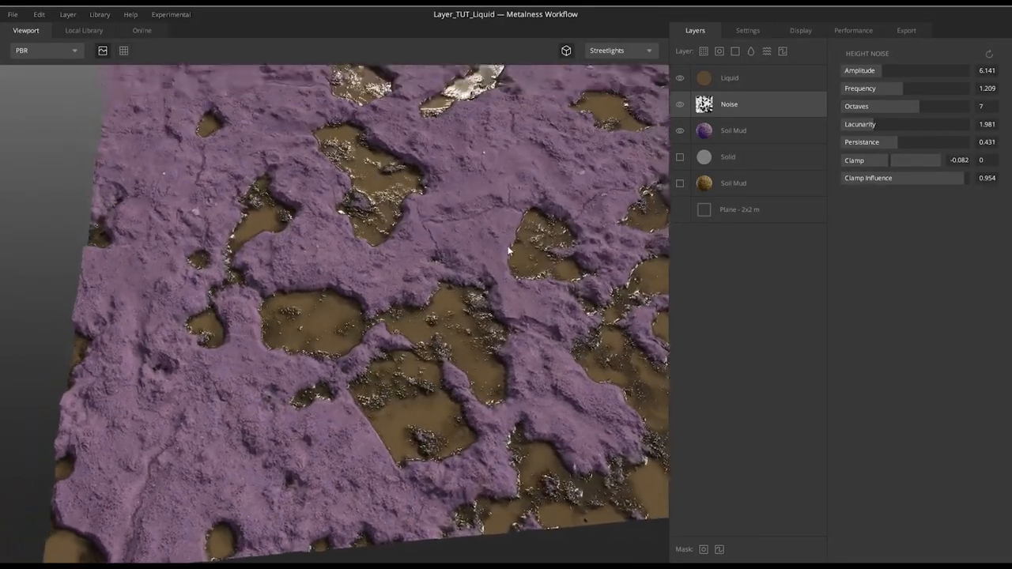
{"action": "left_click_drag", "start_coordinate": [395, 305], "coordinate": [381, 226]}
{"action": "left_click_drag", "start_coordinate": [440, 269], "coordinate": [456, 240]}
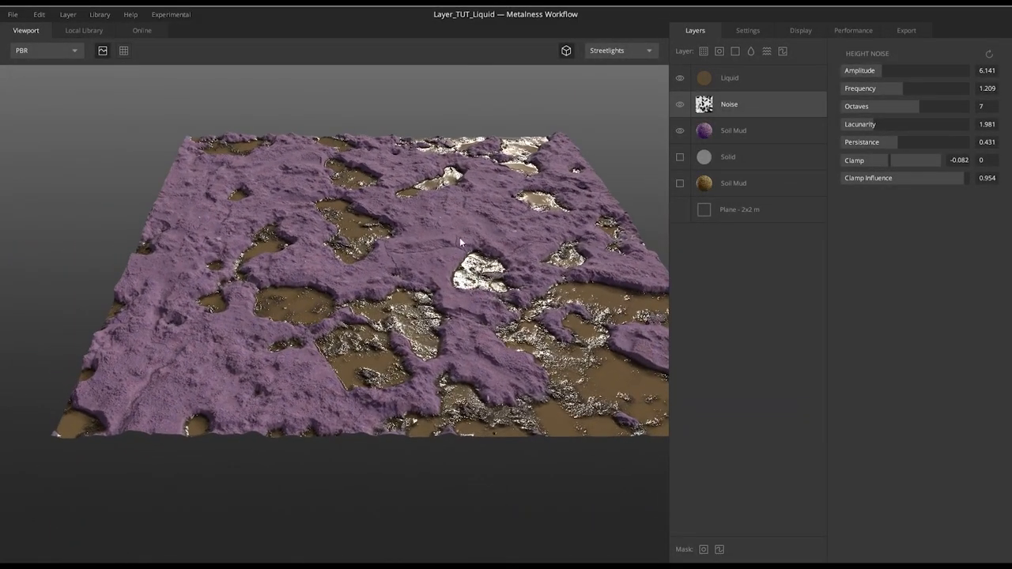
{"action": "left_click_drag", "start_coordinate": [516, 168], "coordinate": [519, 174]}
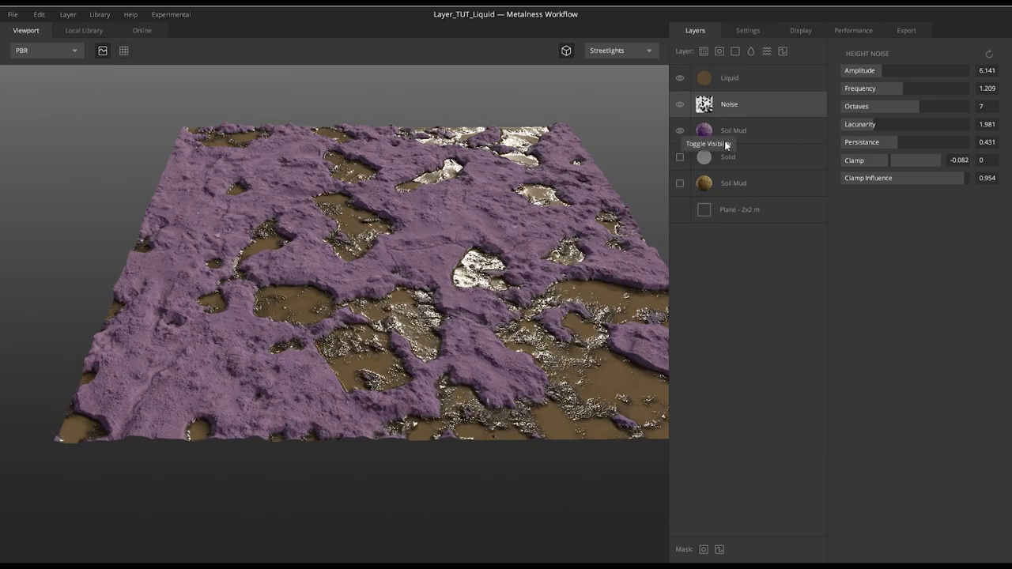
{"action": "left_click_drag", "start_coordinate": [507, 242], "coordinate": [492, 214]}
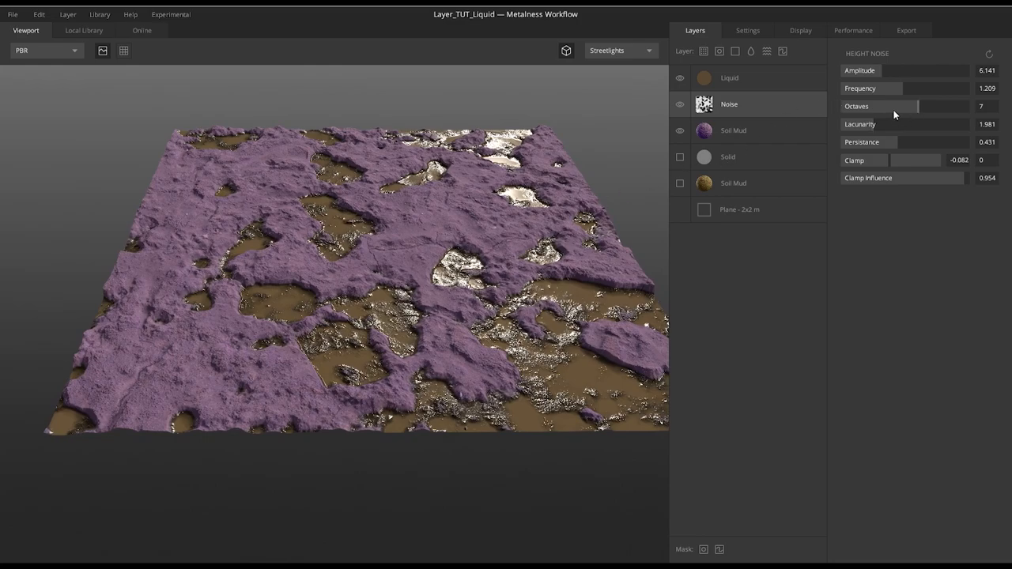
{"action": "left_click_drag", "start_coordinate": [552, 230], "coordinate": [545, 205]}
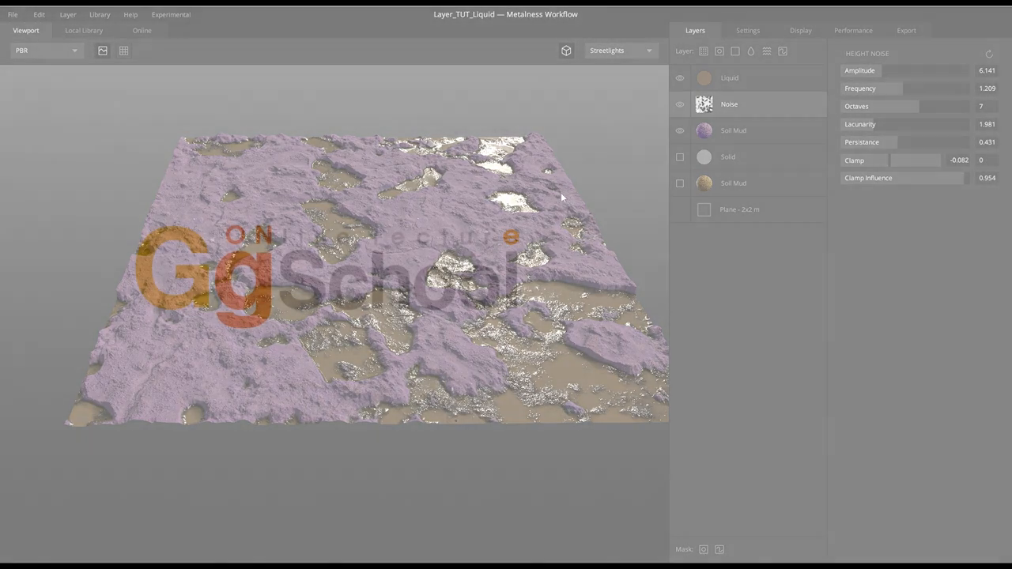